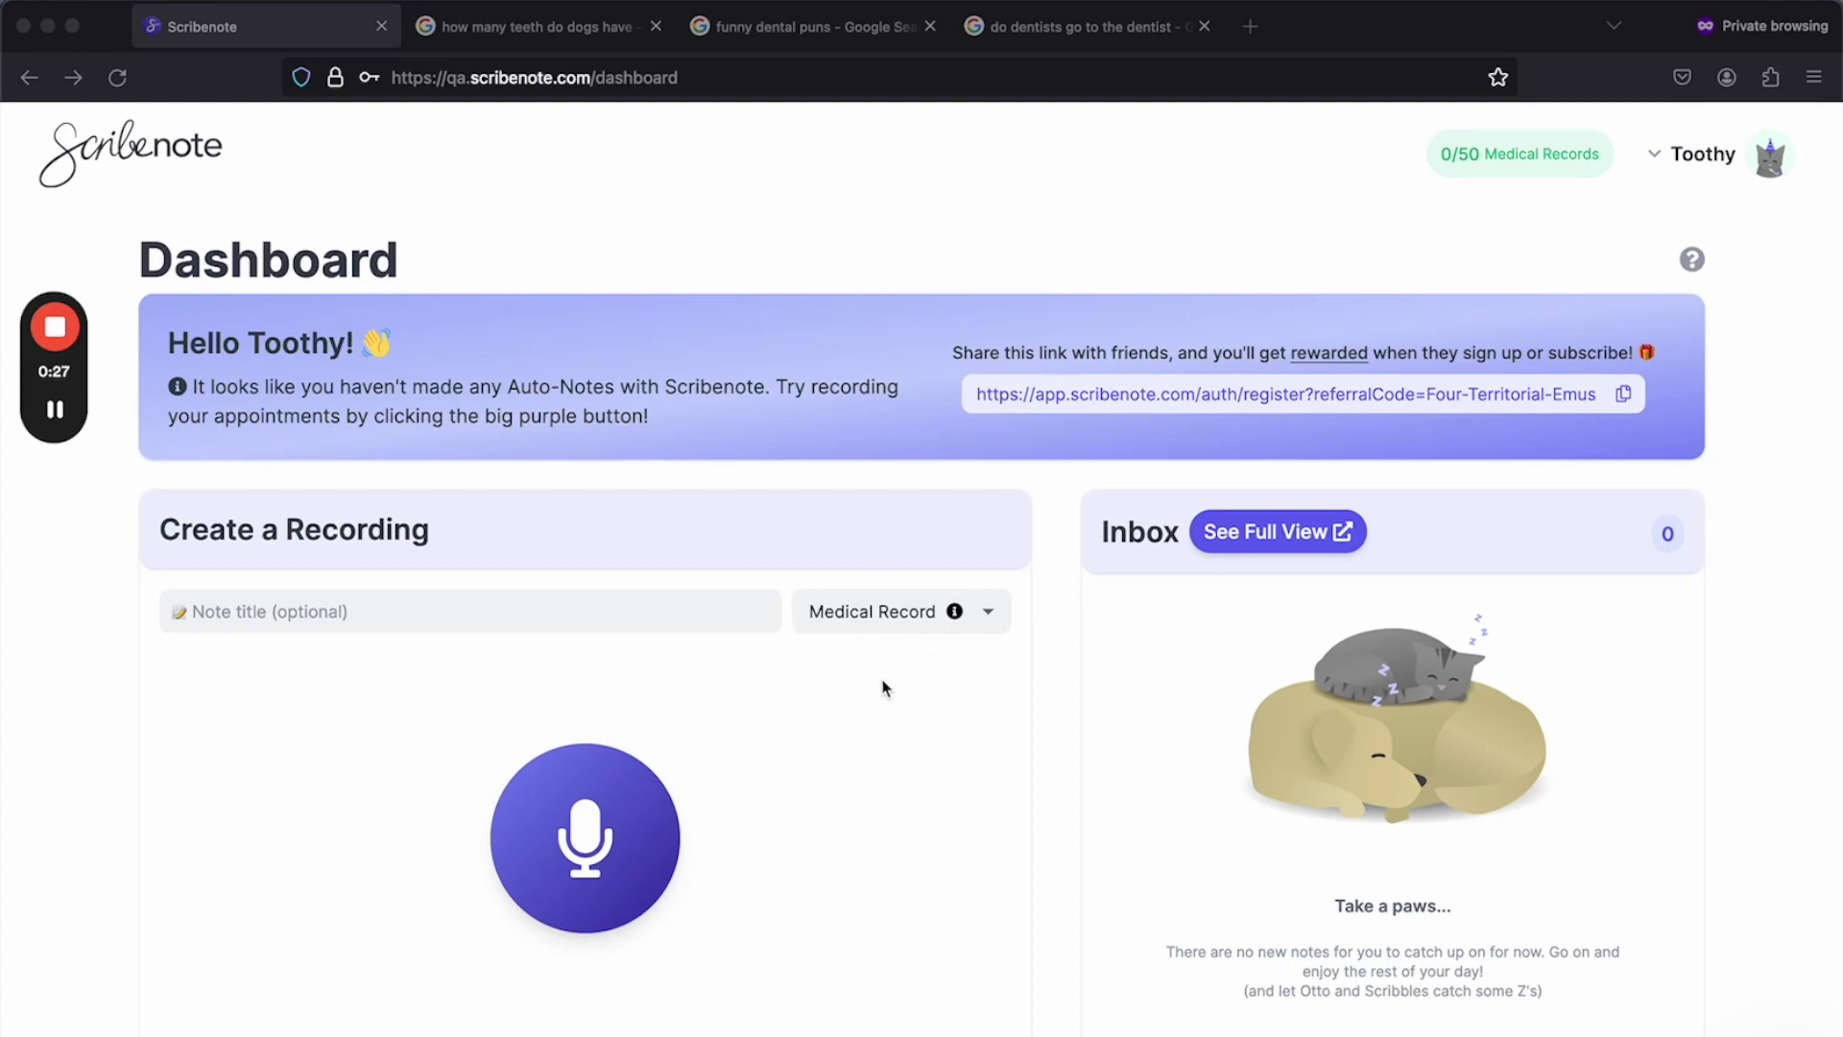
Set the note type to Dental Record and start dictating with microphone access allowed
{"action": "left_click", "coordinate": [878, 612]}
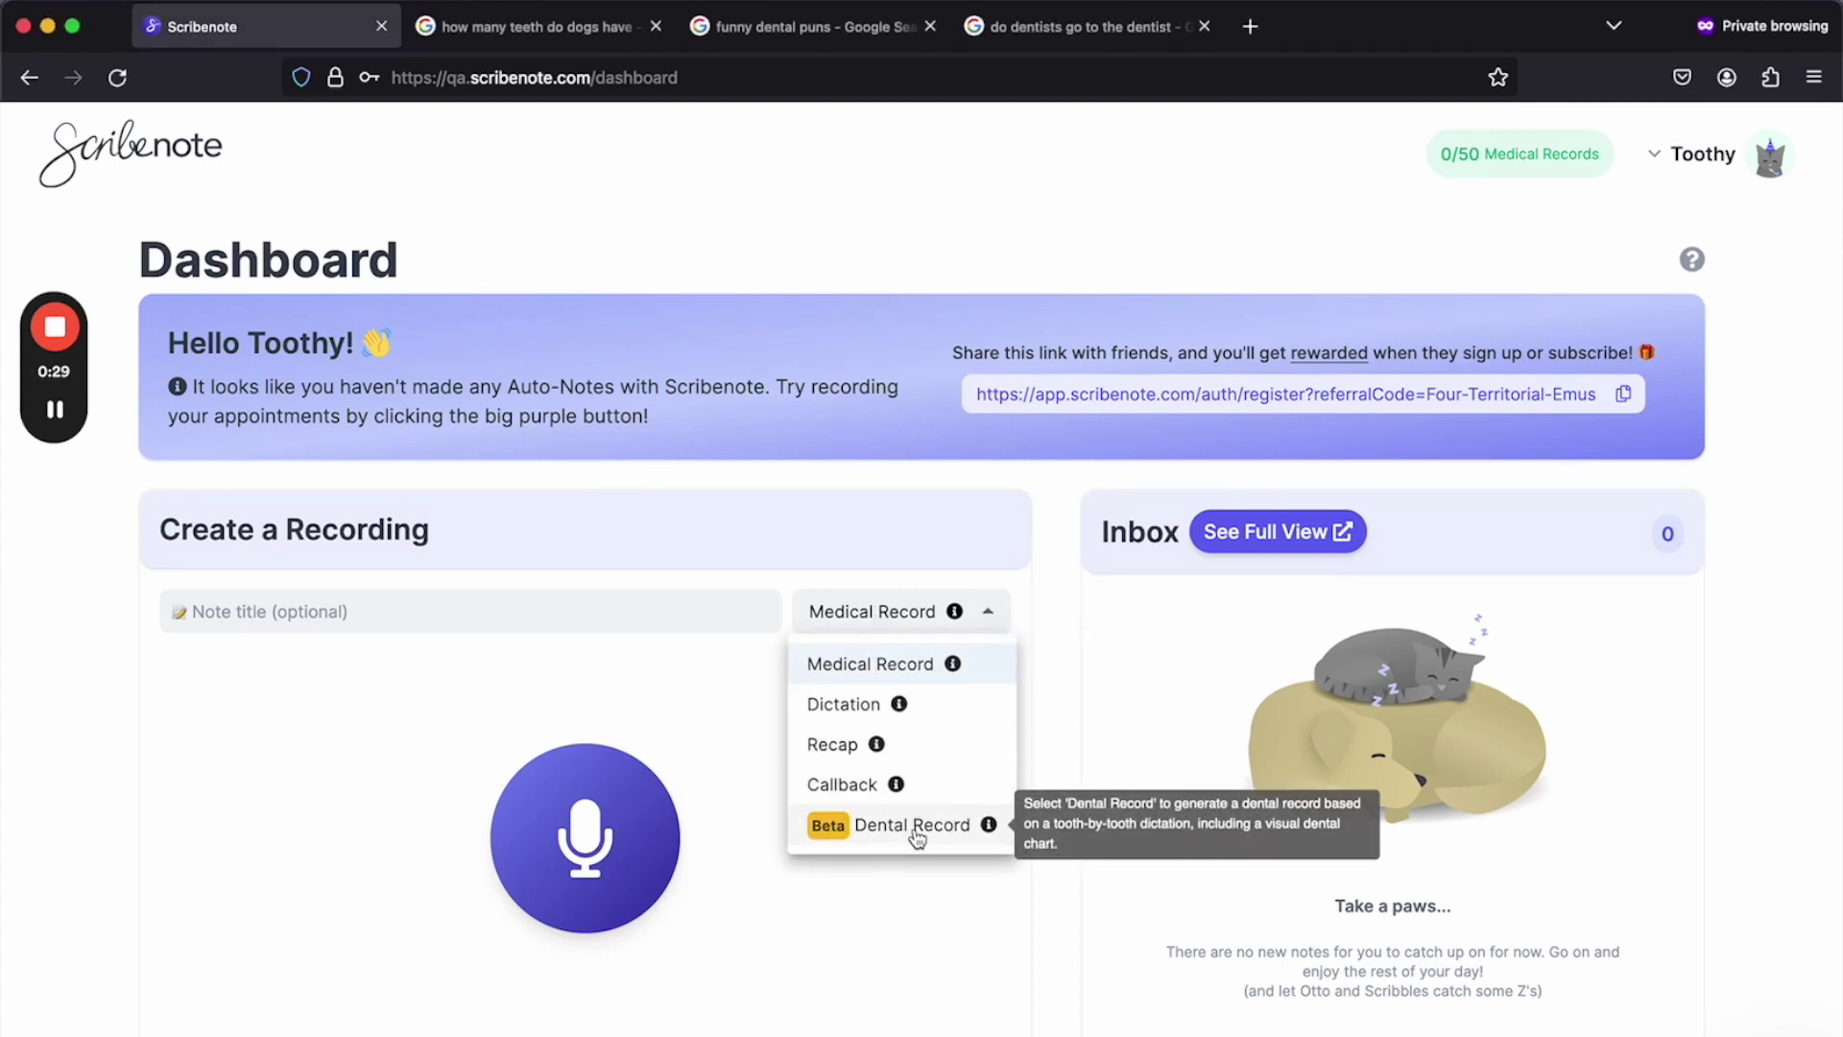
{"action": "left_click", "coordinate": [904, 835]}
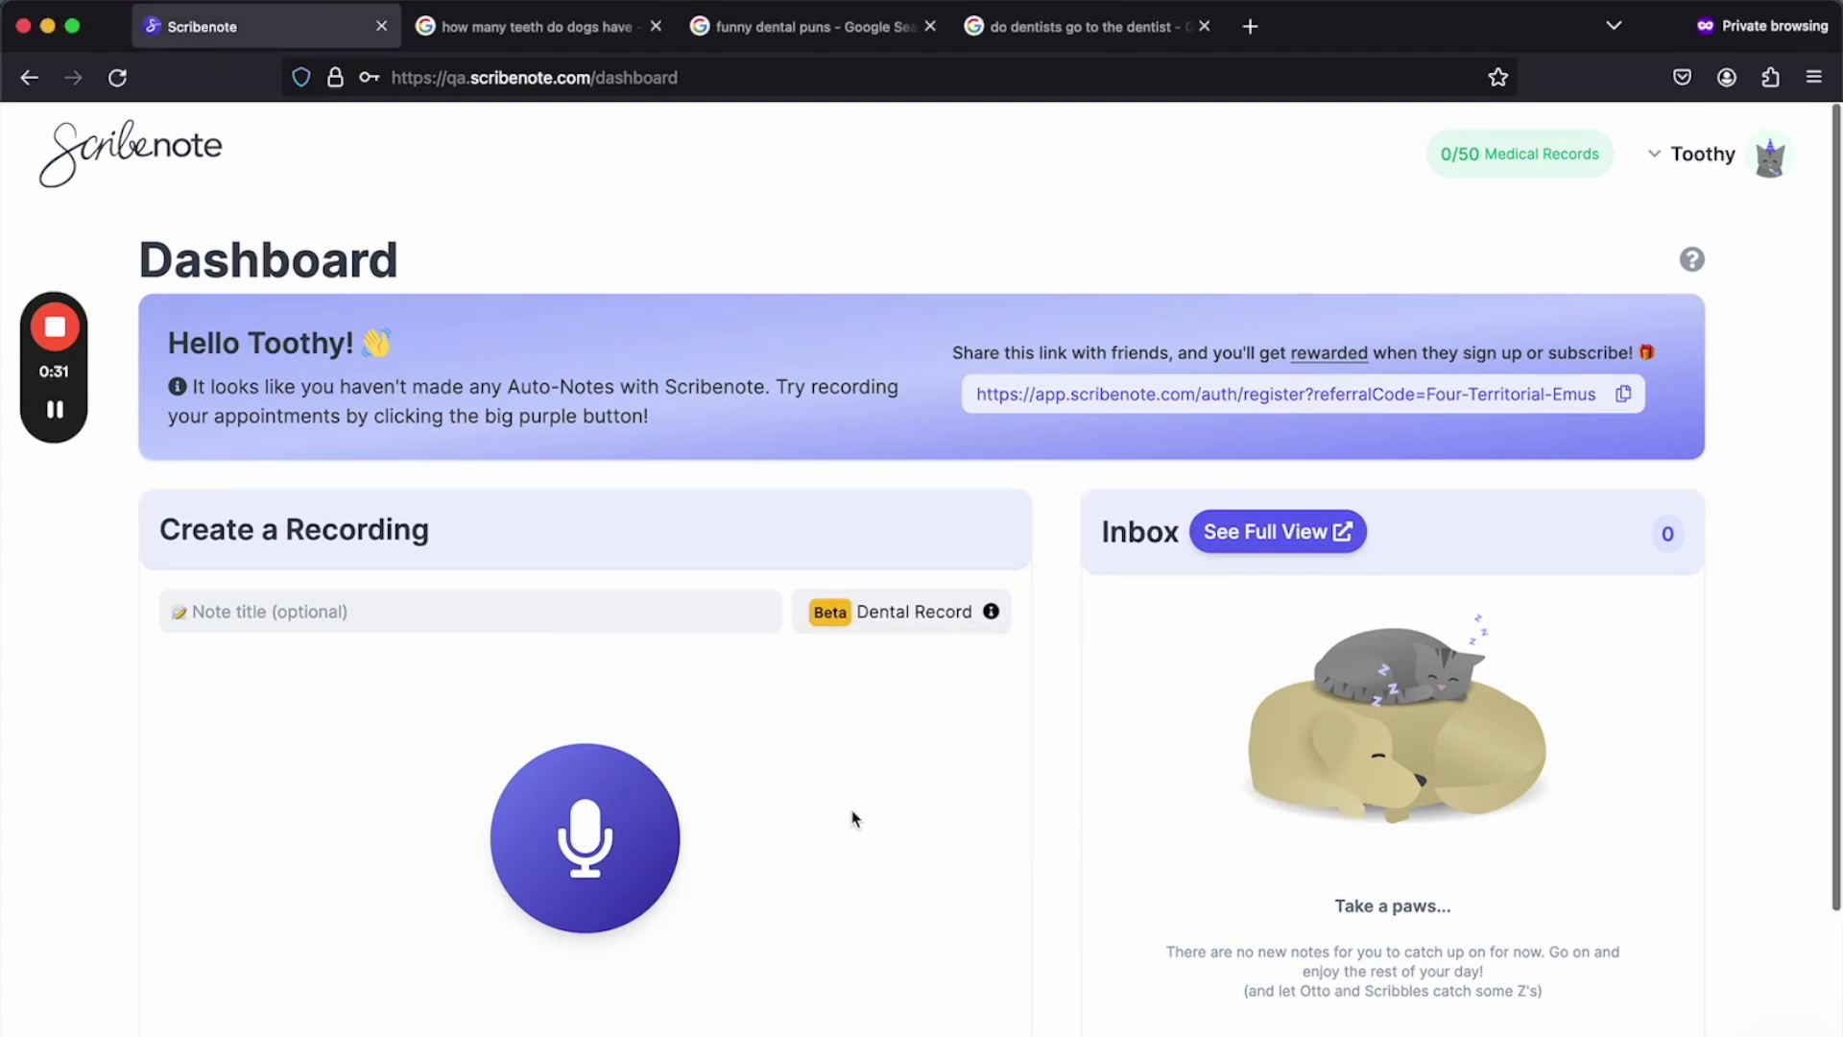
{"action": "left_click", "coordinate": [592, 837]}
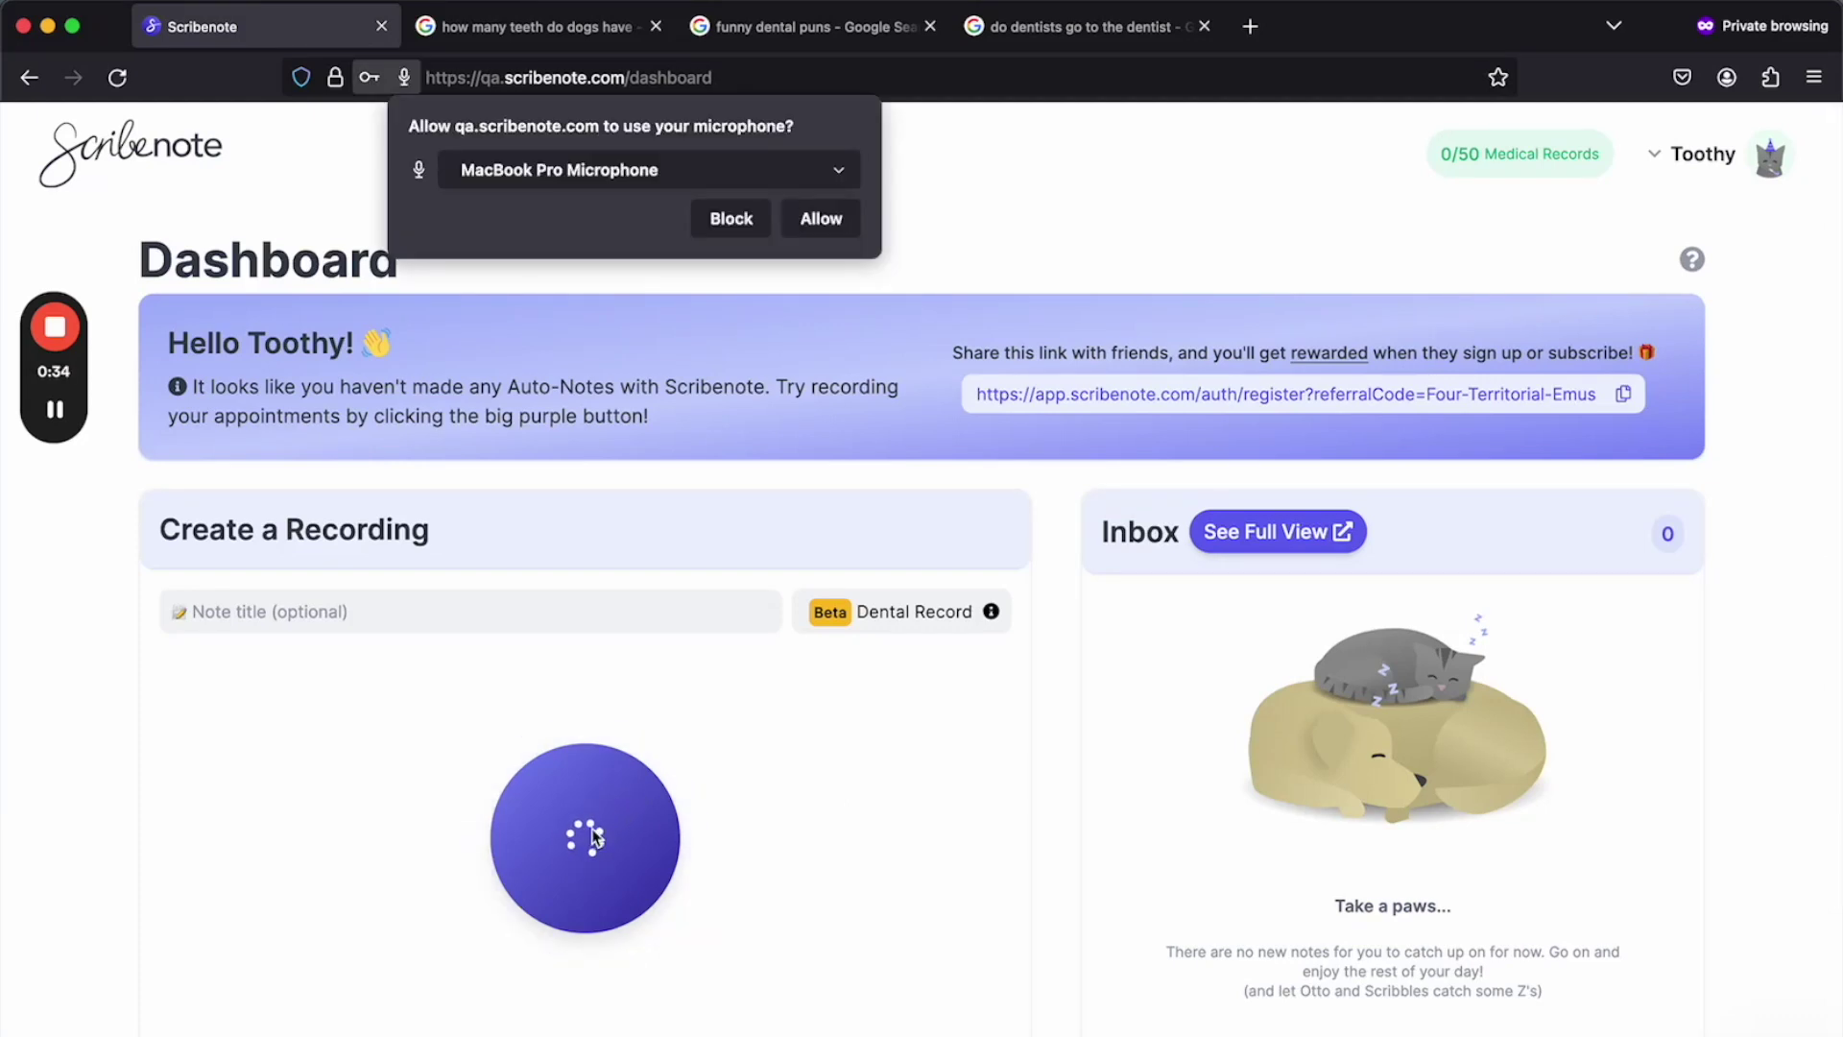
{"action": "left_click", "coordinate": [821, 219]}
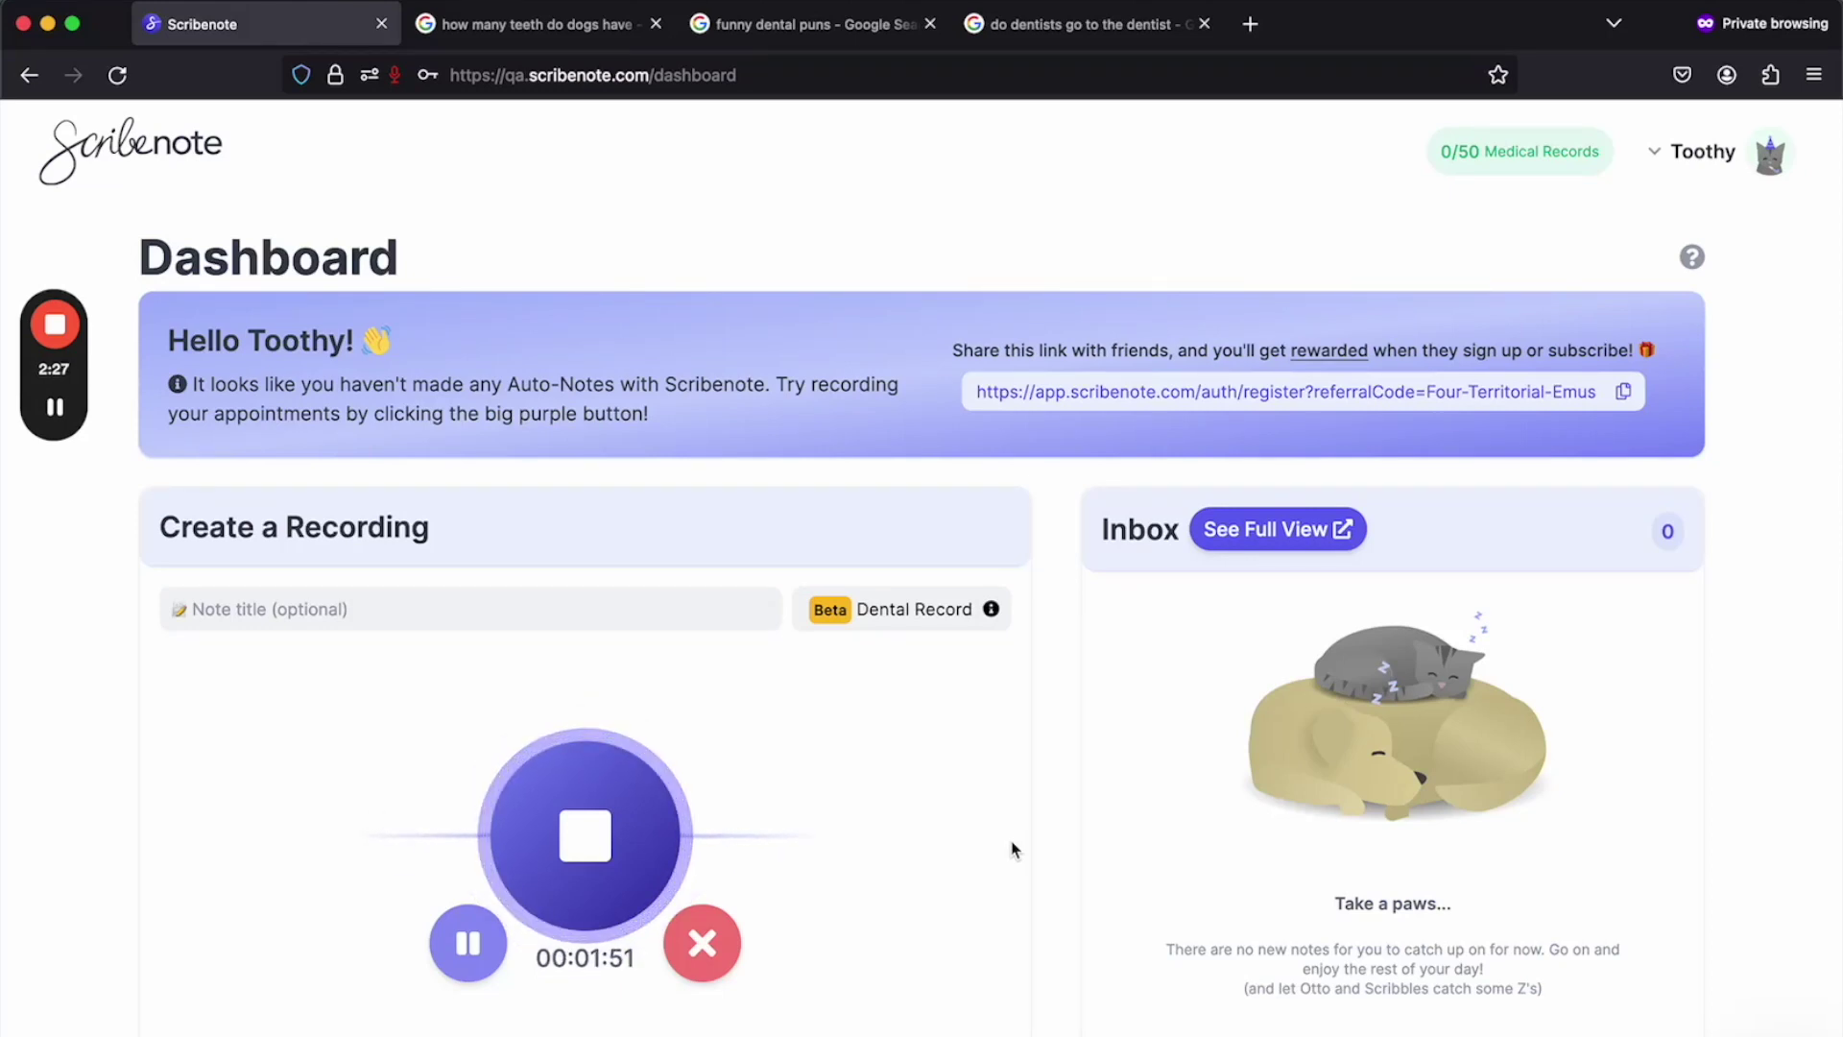
Stop and upload the dictation, then open the new Dental Record note from the Inbox
{"action": "left_click", "coordinate": [581, 834]}
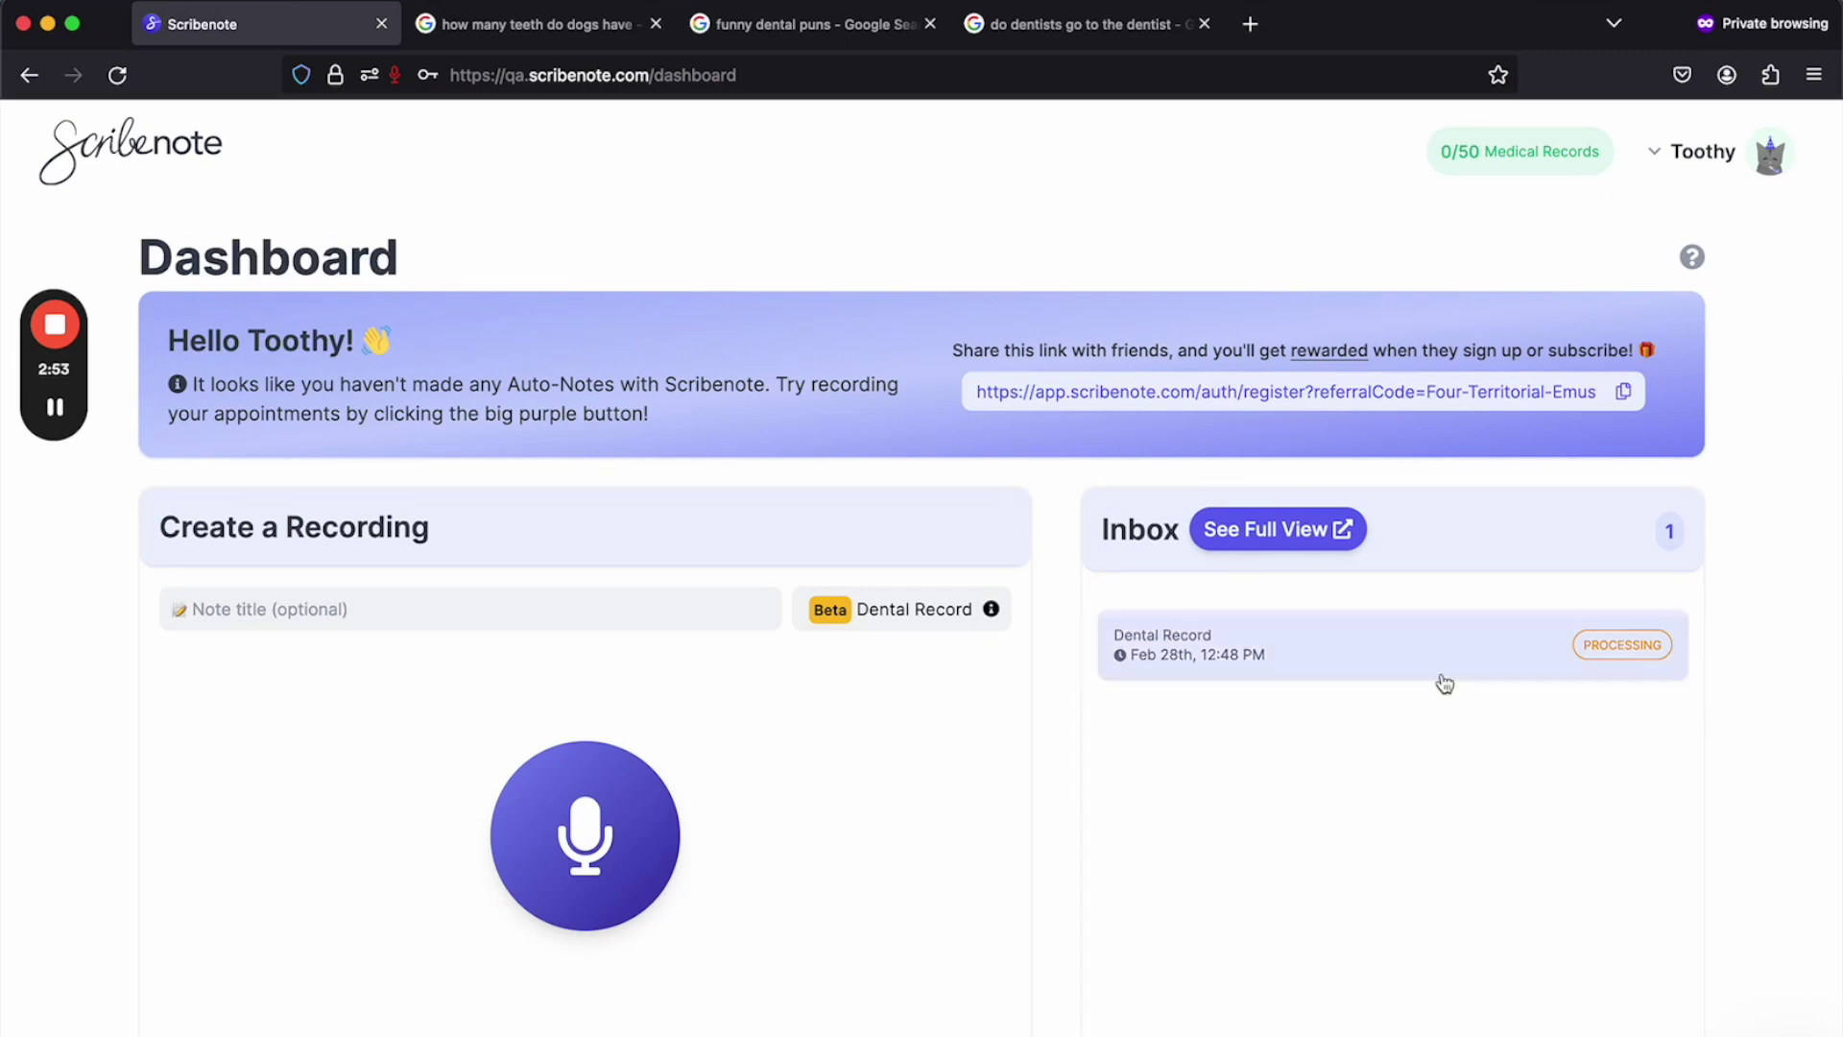
{"action": "left_click", "coordinate": [1444, 684]}
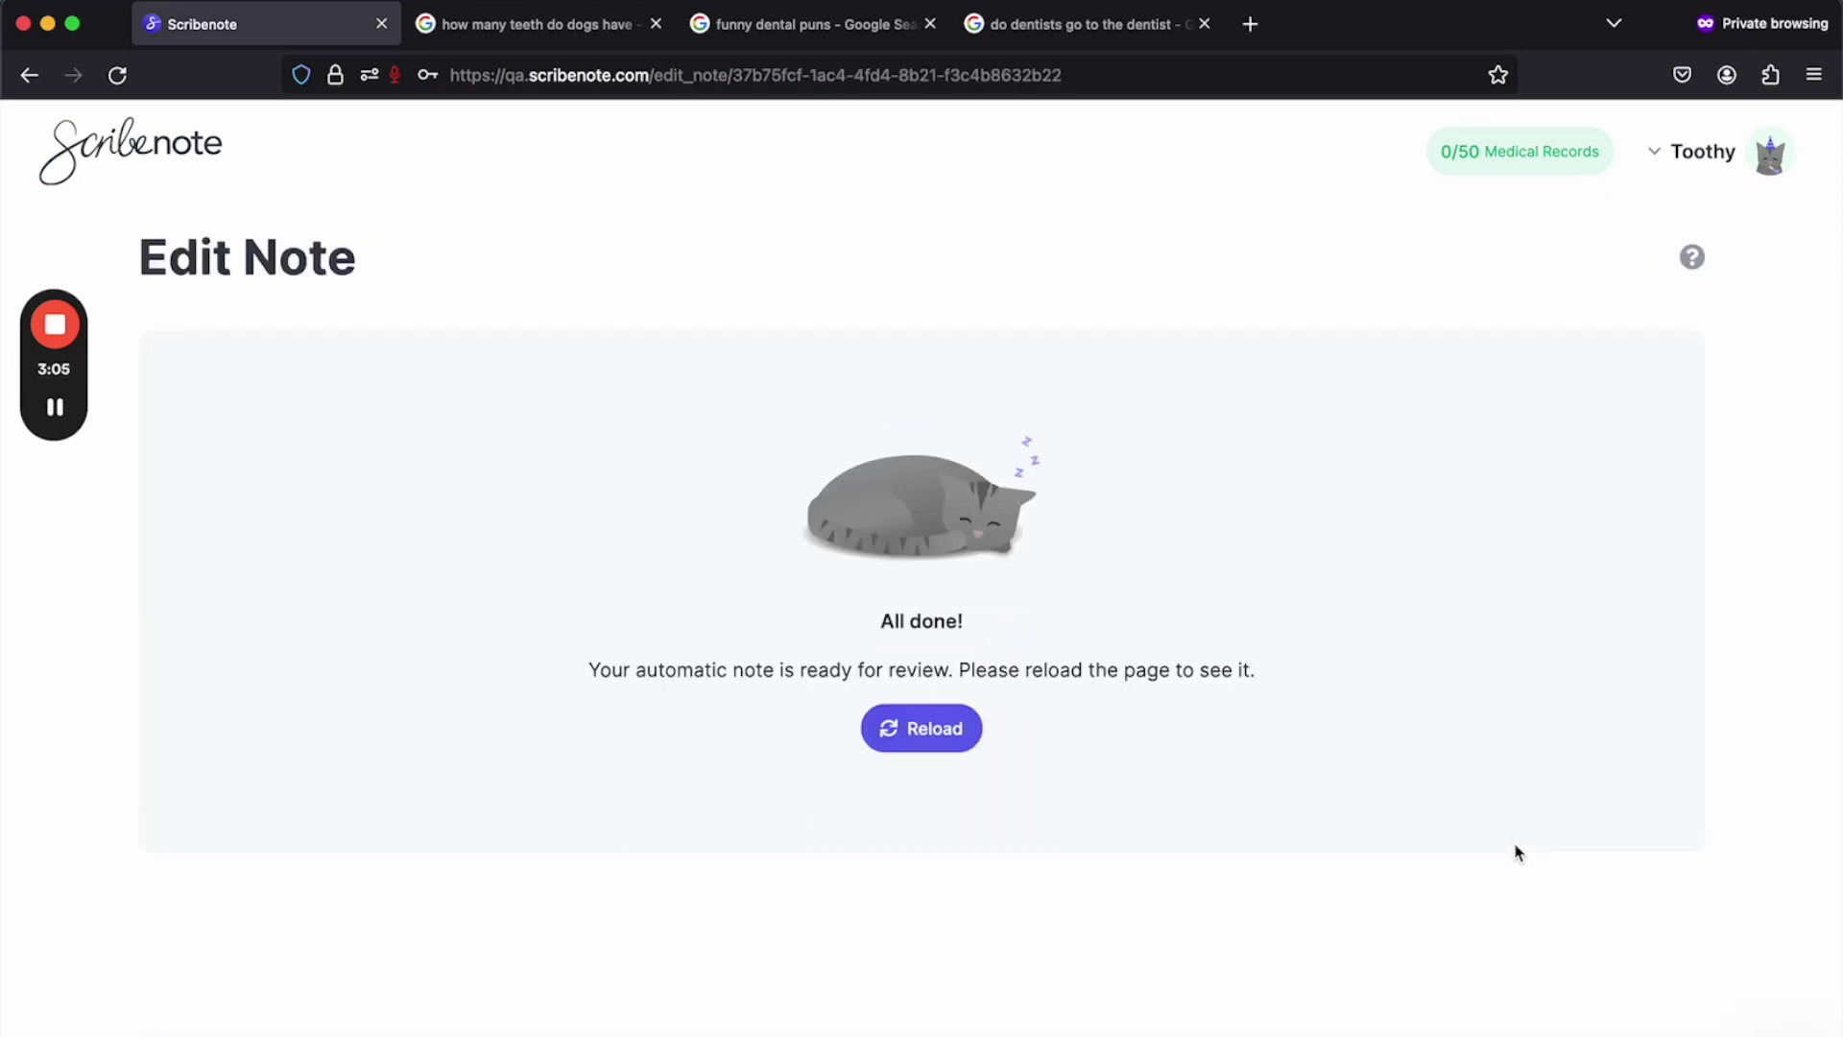
{"action": "left_click", "coordinate": [931, 724]}
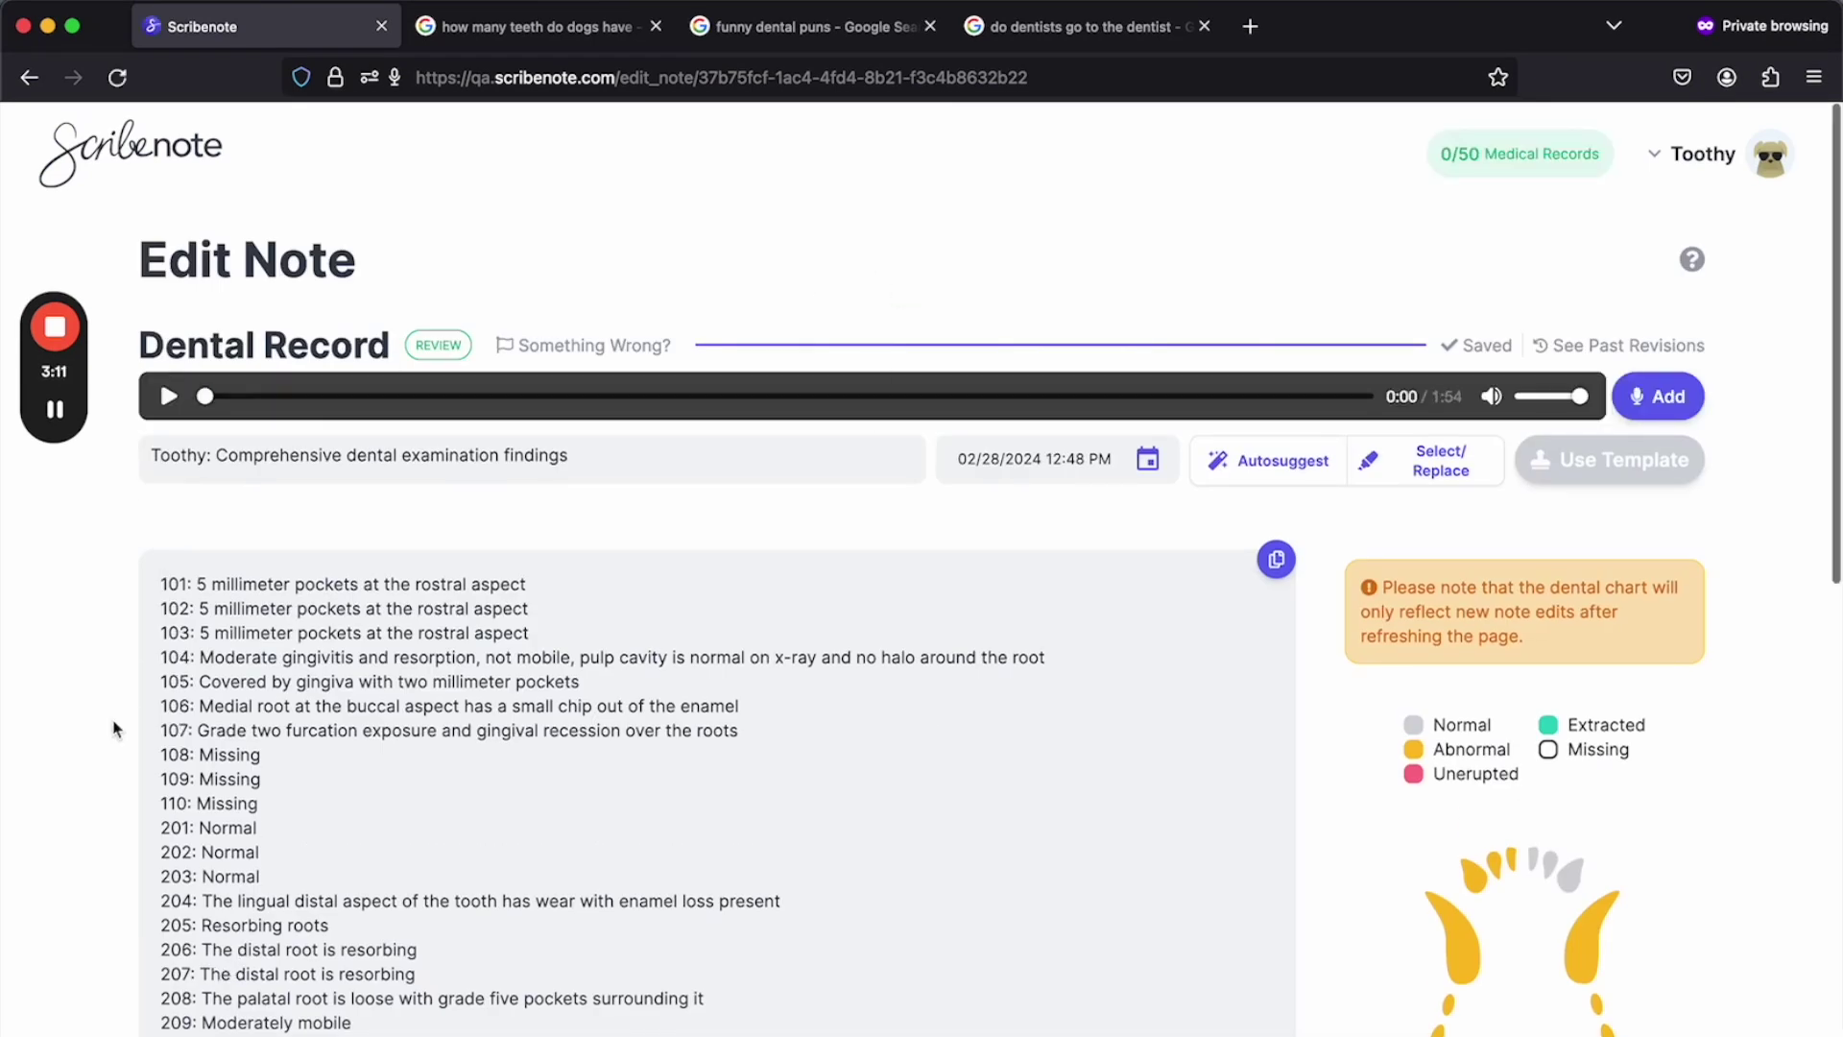
Scroll through the tooth-by-tooth findings starting from tooth 101
{"action": "scroll", "coordinate": [106, 758], "scroll_direction": "down", "scroll_amount": 2}
{"action": "scroll", "coordinate": [106, 758], "scroll_direction": "down", "scroll_amount": 3}
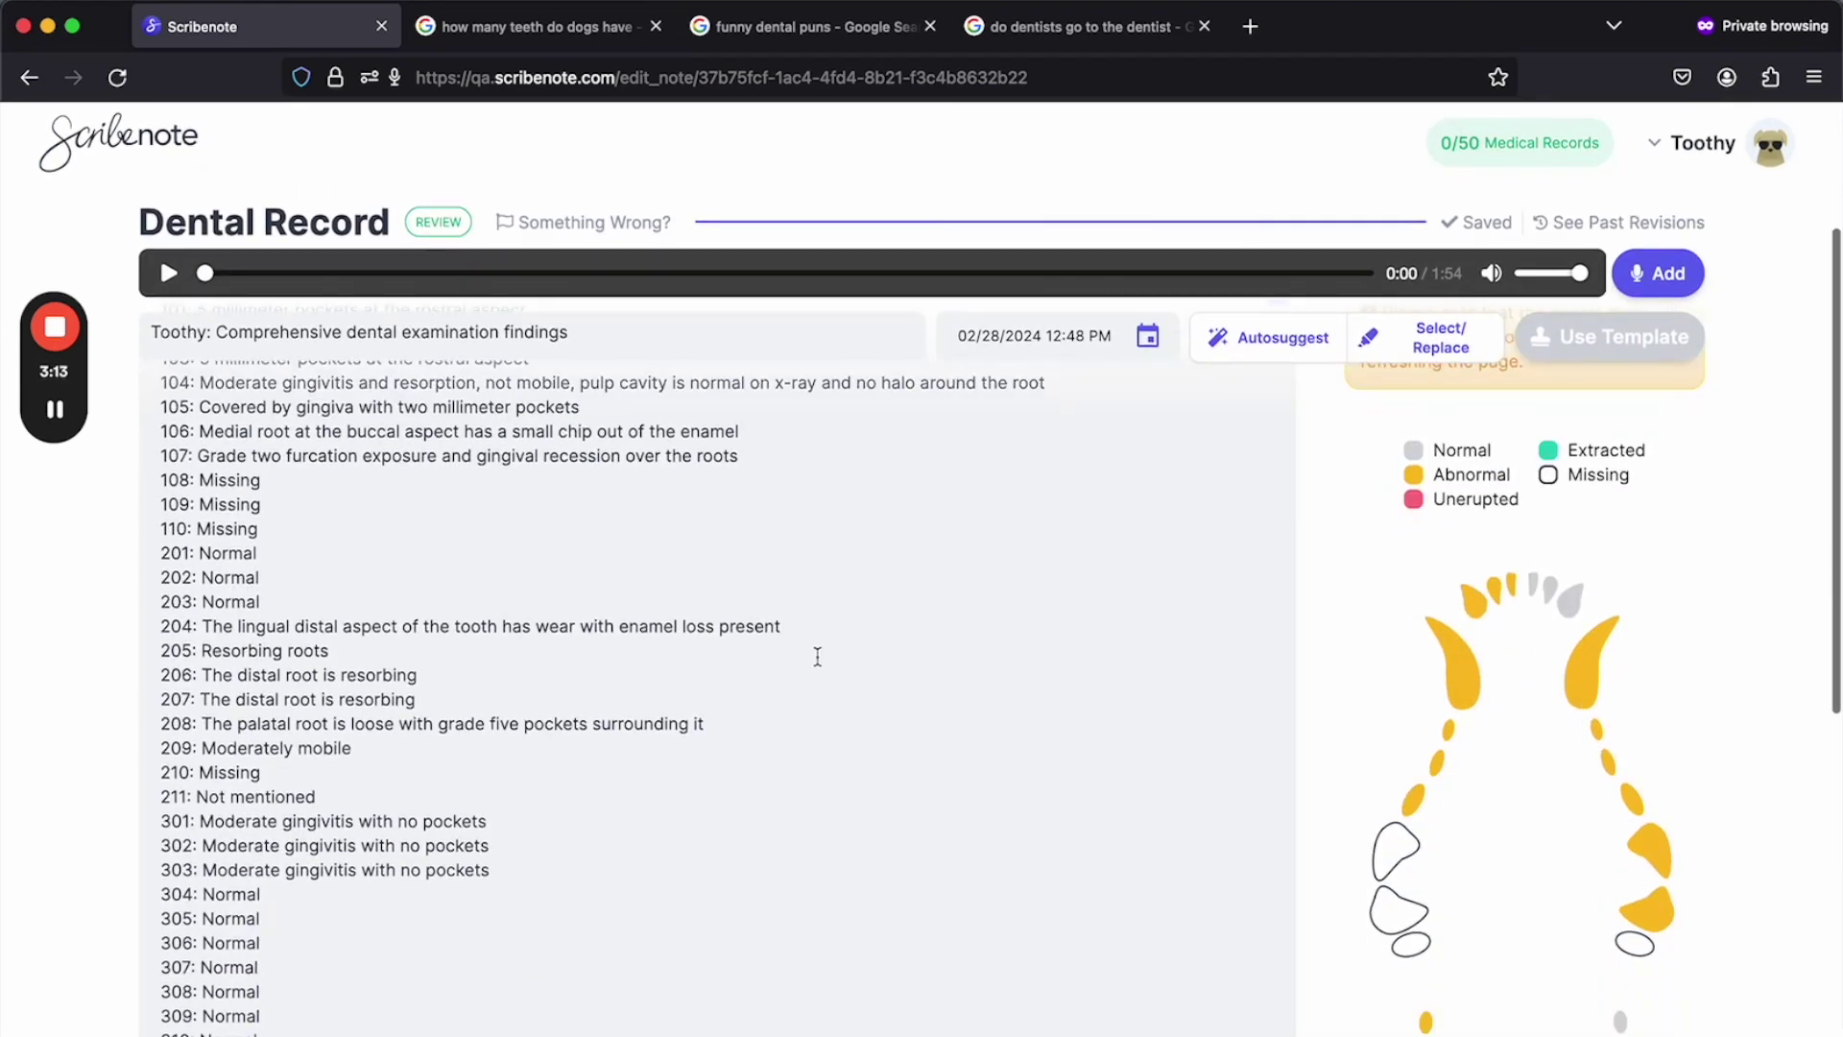
{"action": "scroll", "coordinate": [1587, 1000], "scroll_direction": "down", "scroll_amount": 3}
{"action": "scroll", "coordinate": [1555, 912], "scroll_direction": "down", "scroll_amount": 3}
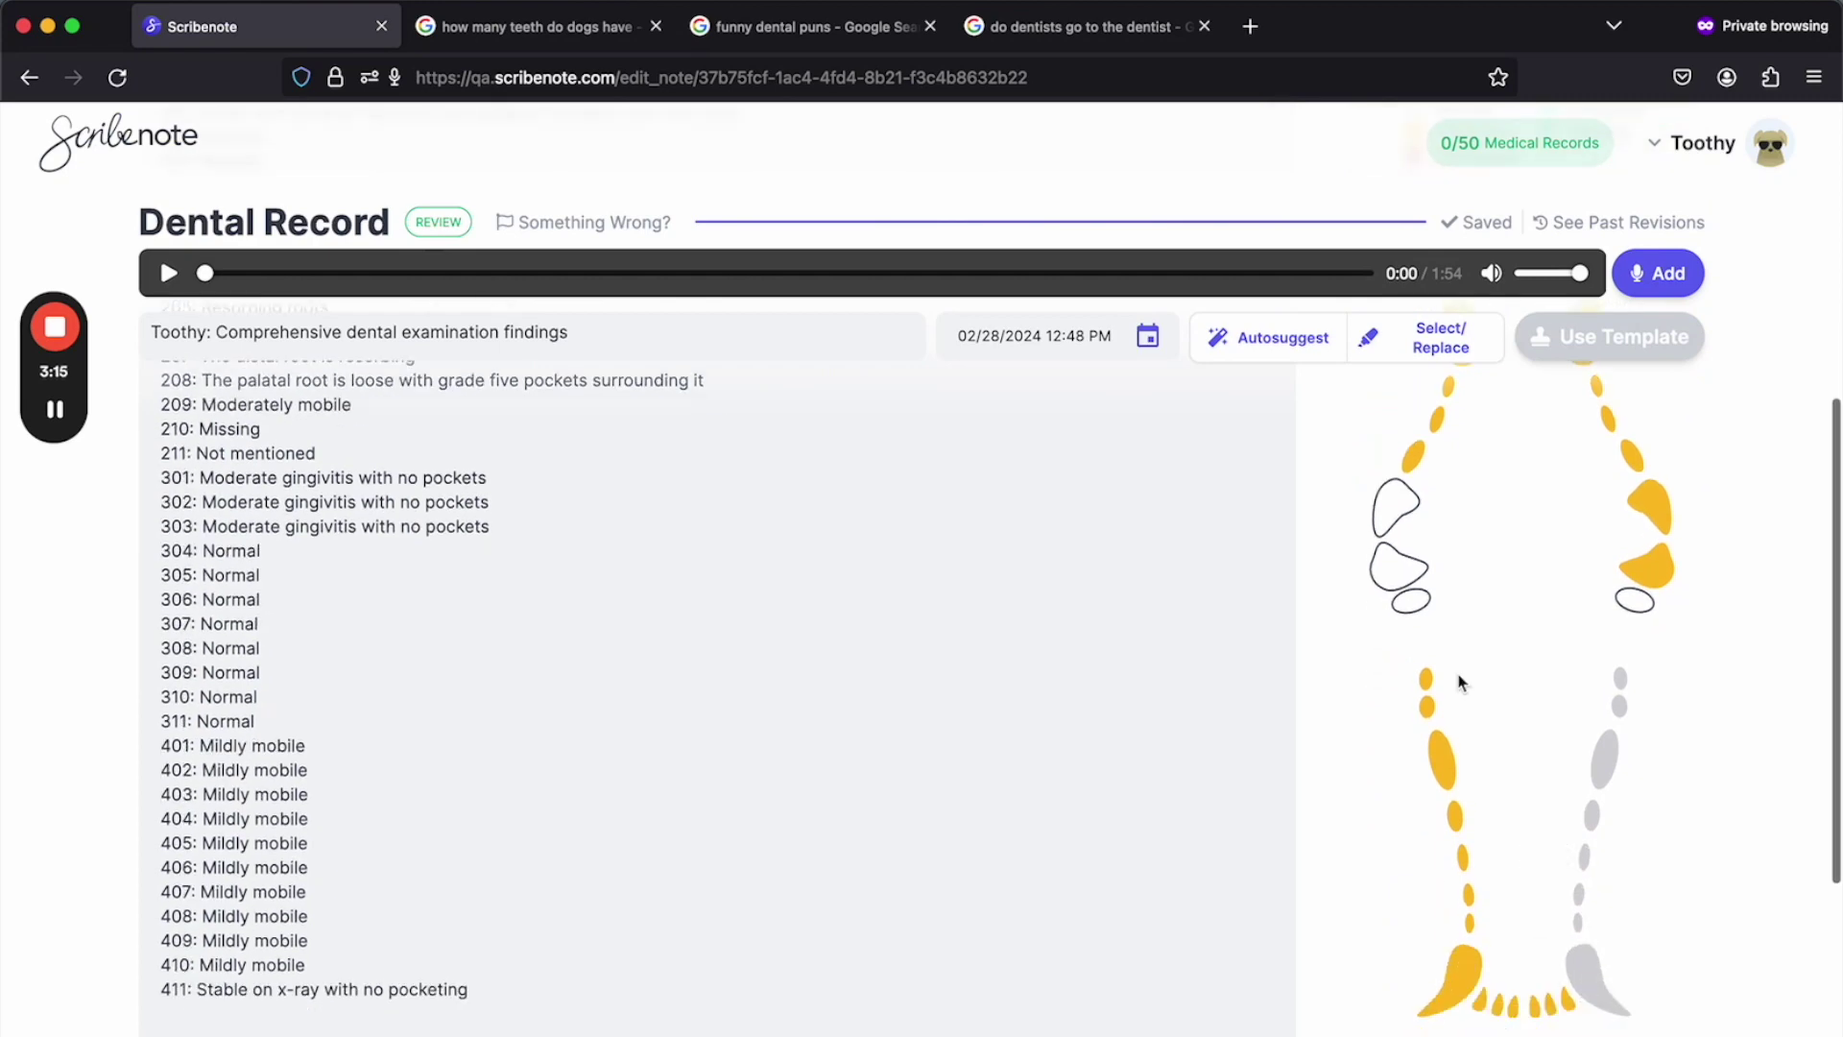
{"action": "scroll", "coordinate": [1460, 678], "scroll_direction": "up", "scroll_amount": 10}
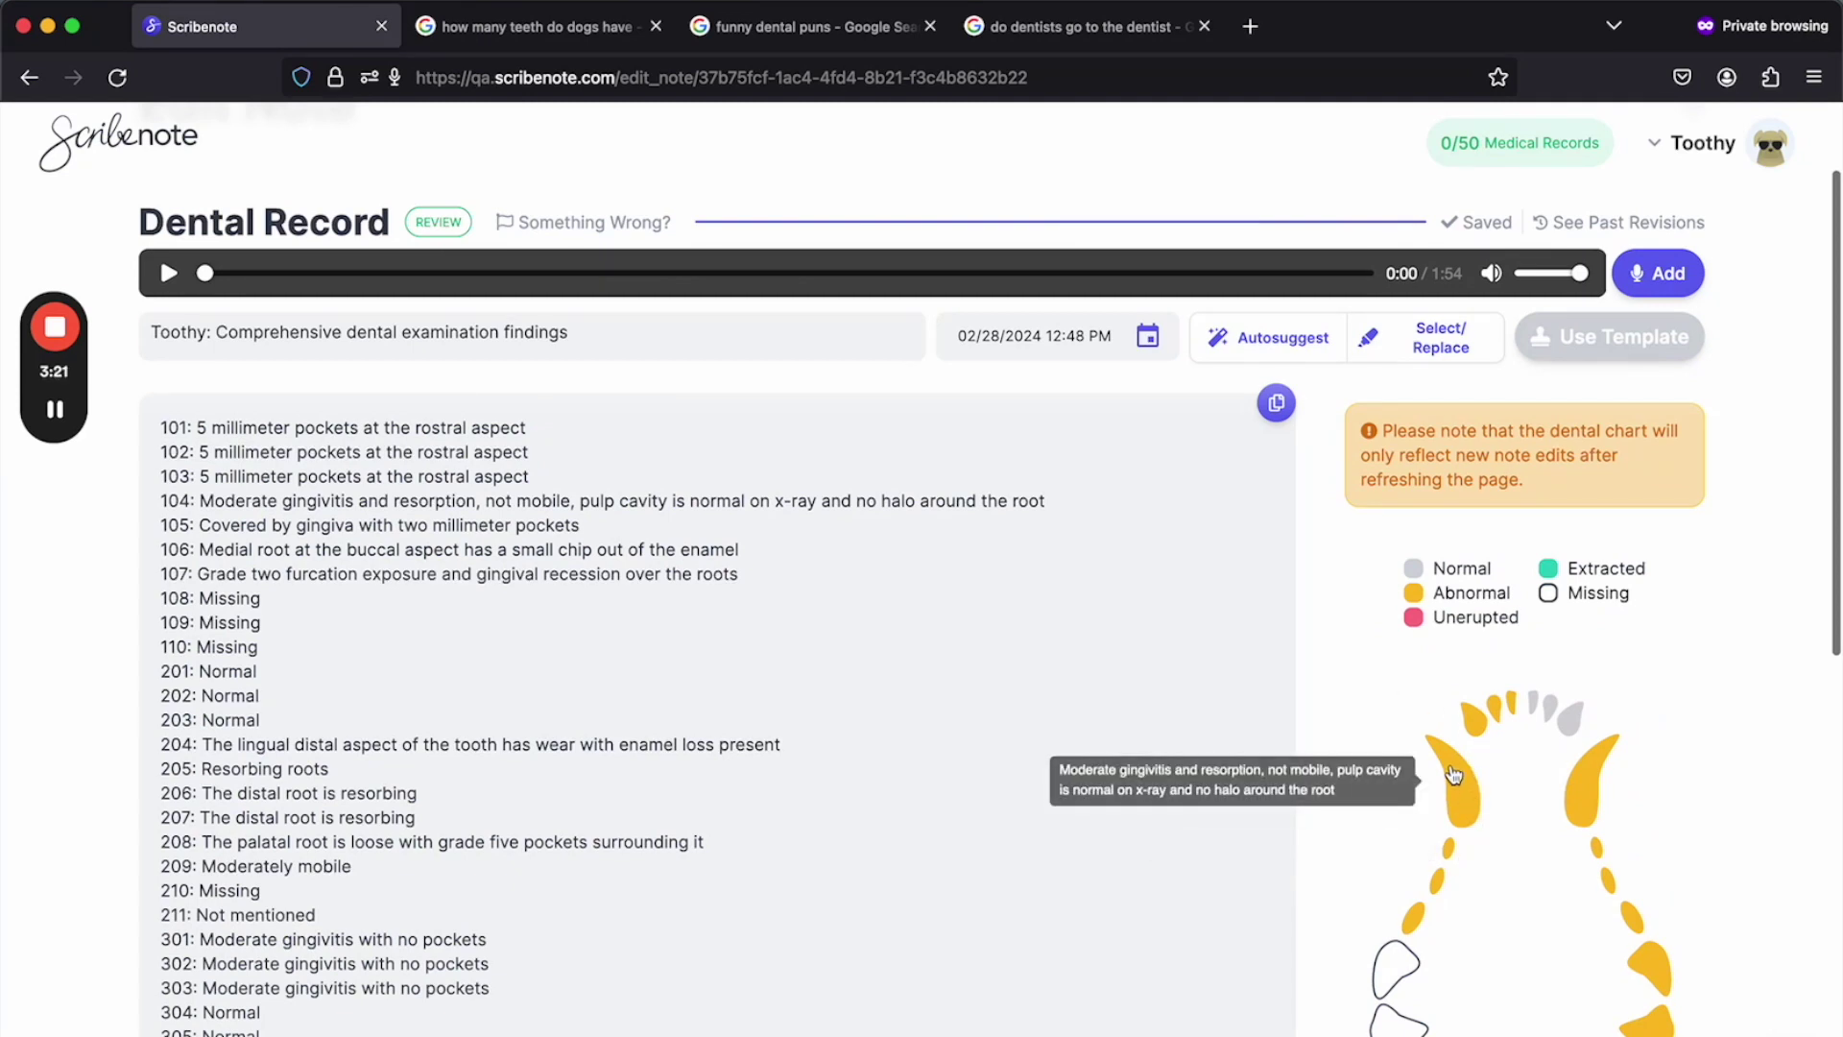
Inspect the missing and abnormal teeth marked on the color-coded dental chart
{"action": "mouse_move", "coordinate": [1488, 722]}
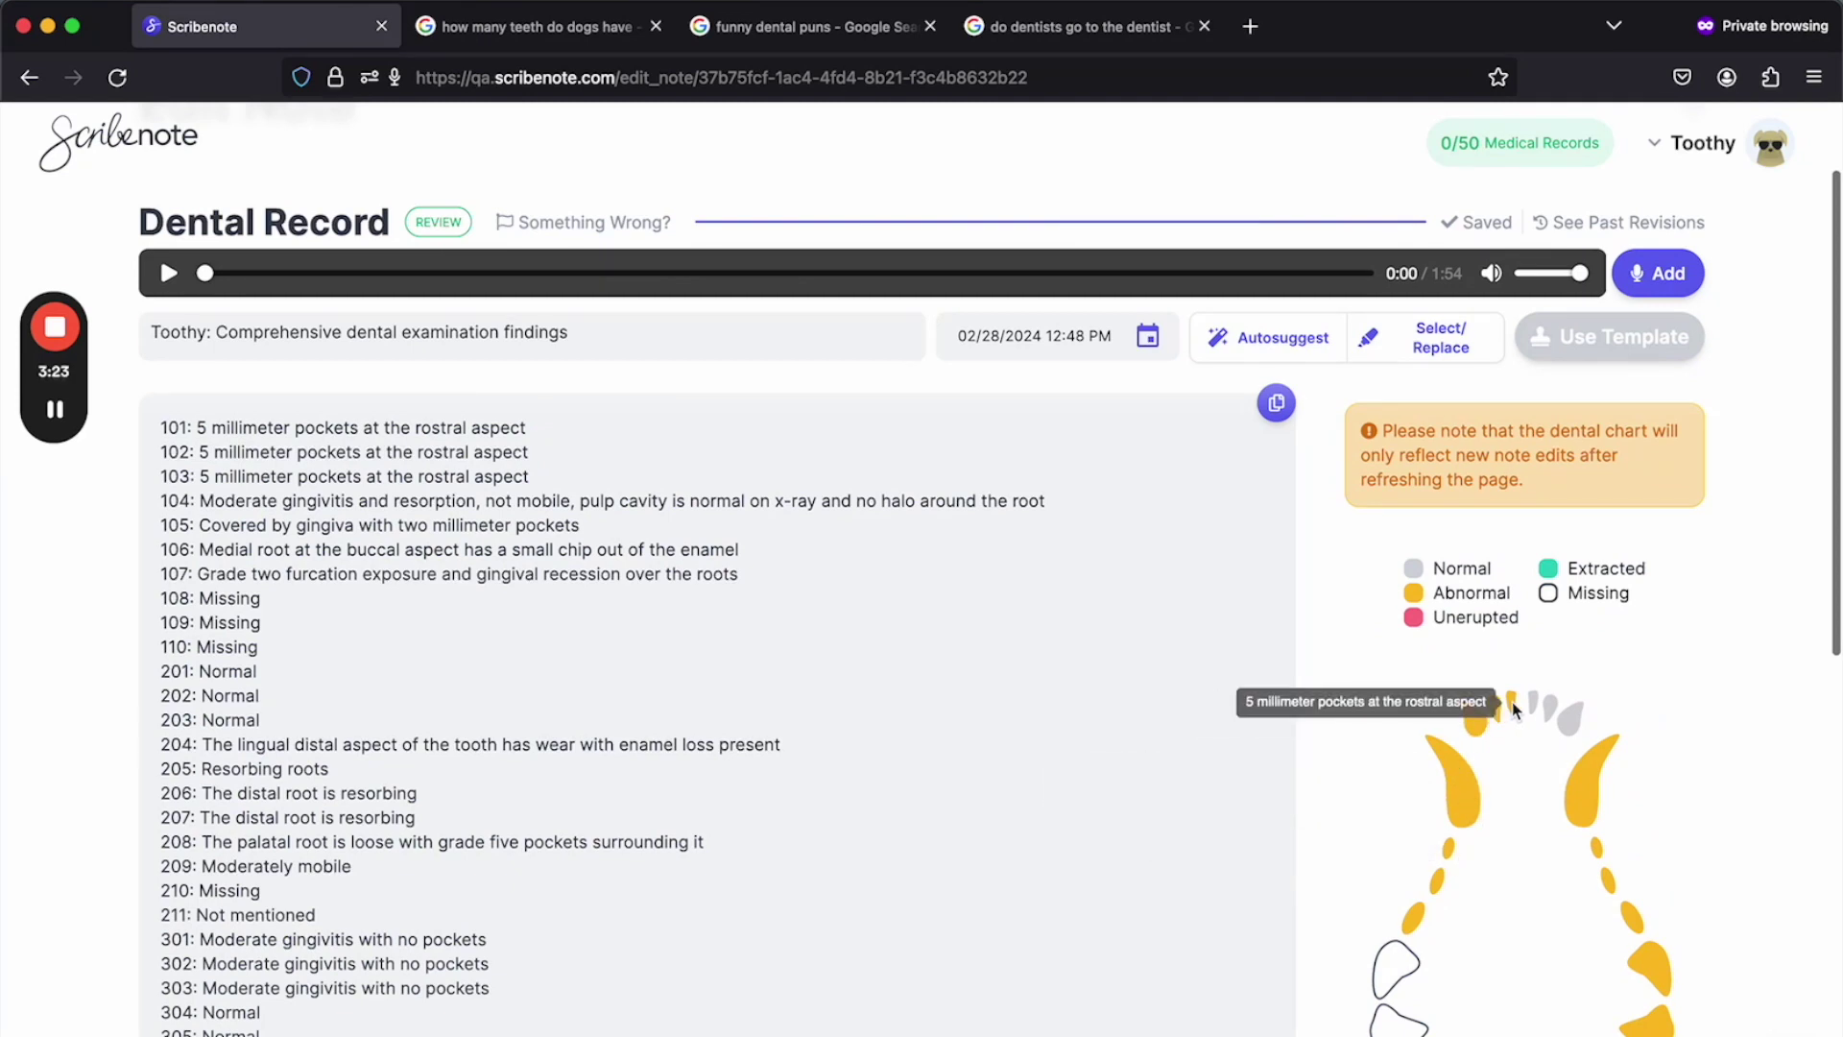
{"action": "mouse_move", "coordinate": [1591, 776]}
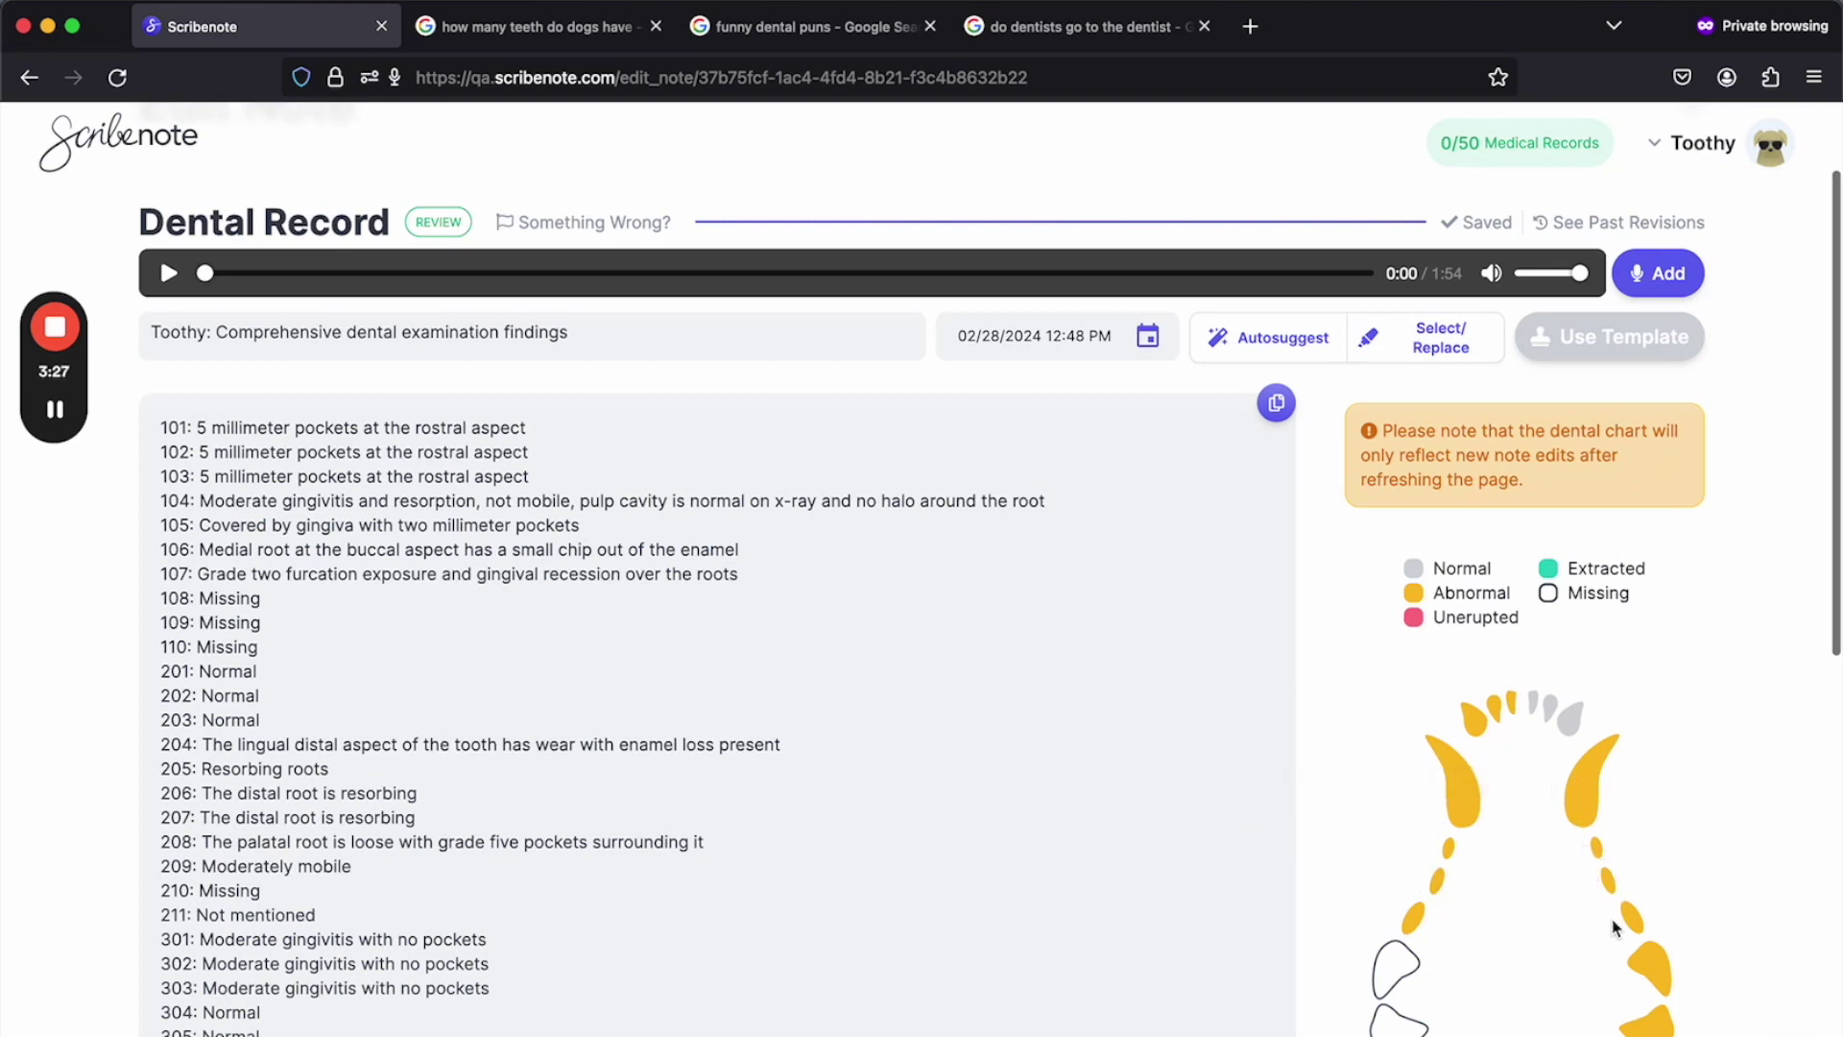
{"action": "scroll", "coordinate": [1589, 844], "scroll_direction": "down", "scroll_amount": 3}
{"action": "mouse_move", "coordinate": [1388, 814]}
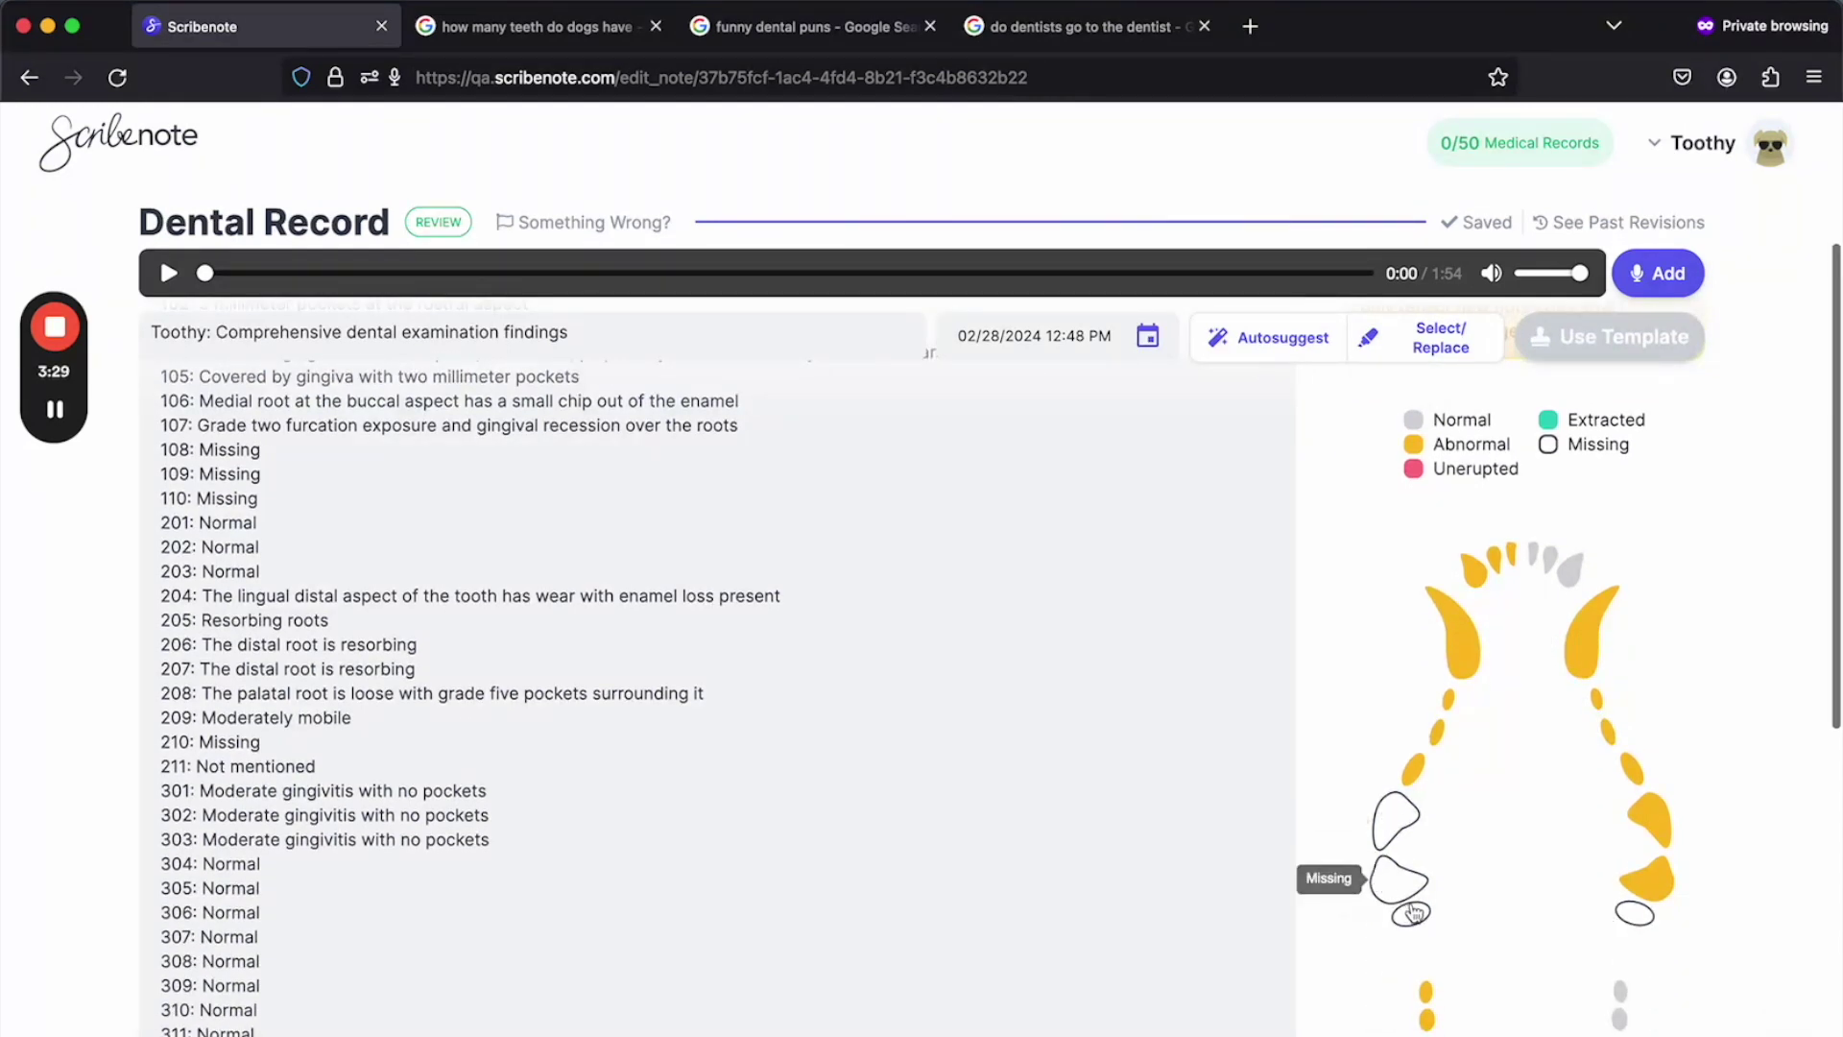
{"action": "mouse_move", "coordinate": [1392, 885]}
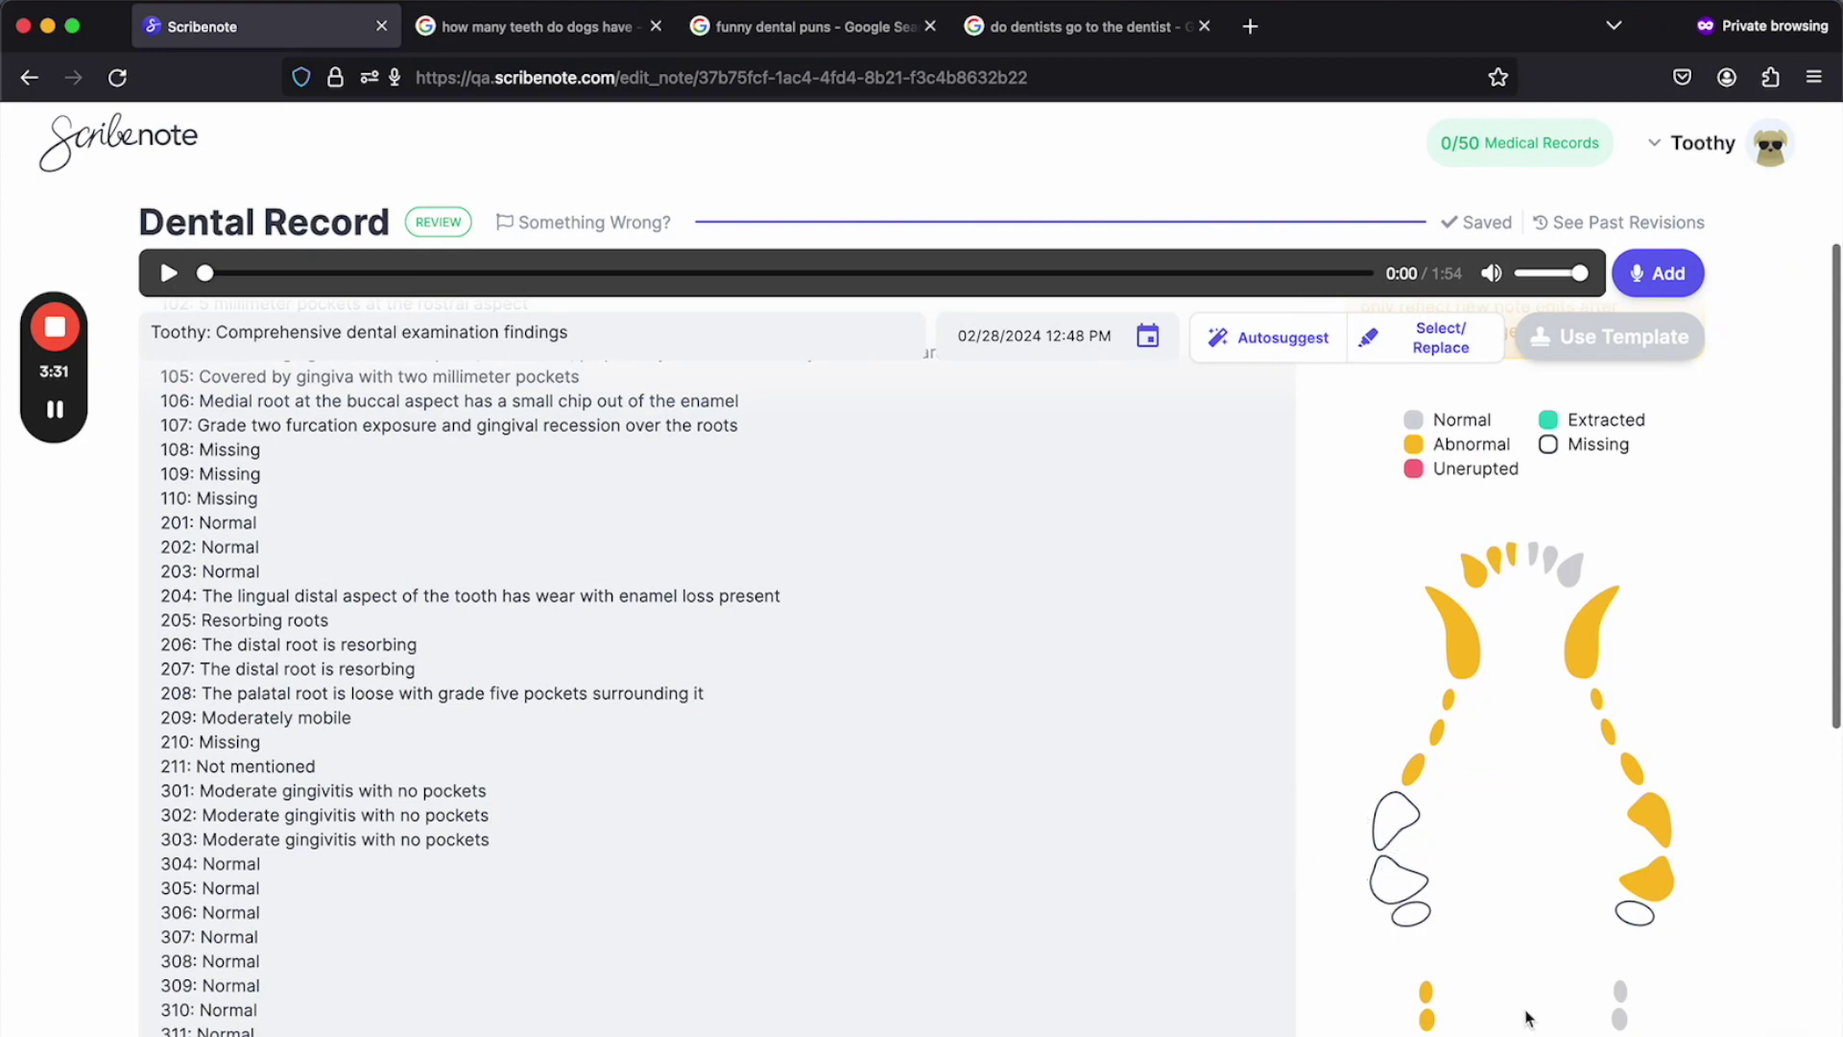
{"action": "scroll", "coordinate": [1530, 1011], "scroll_direction": "down", "scroll_amount": 1}
{"action": "scroll", "coordinate": [1530, 1013], "scroll_direction": "up", "scroll_amount": 2}
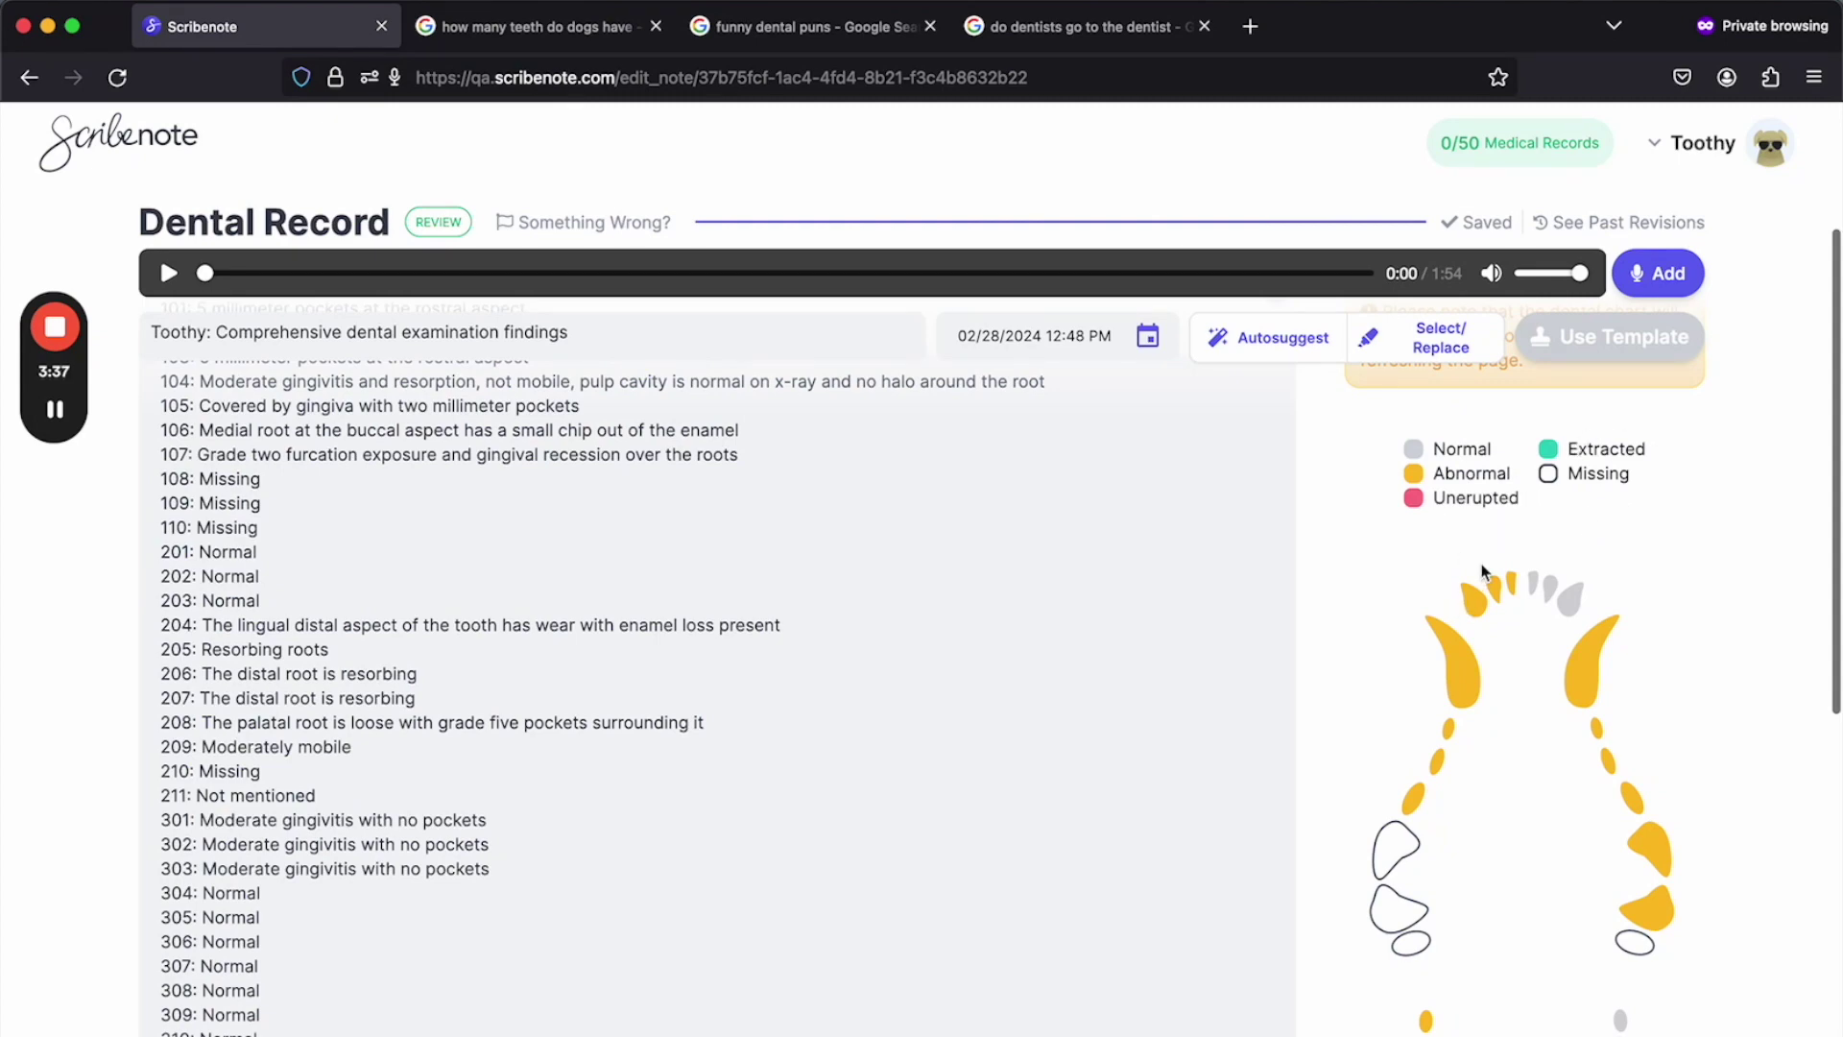
{"action": "scroll", "coordinate": [1467, 802], "scroll_direction": "down", "scroll_amount": 4}
{"action": "scroll", "coordinate": [1466, 802], "scroll_direction": "up", "scroll_amount": 7}
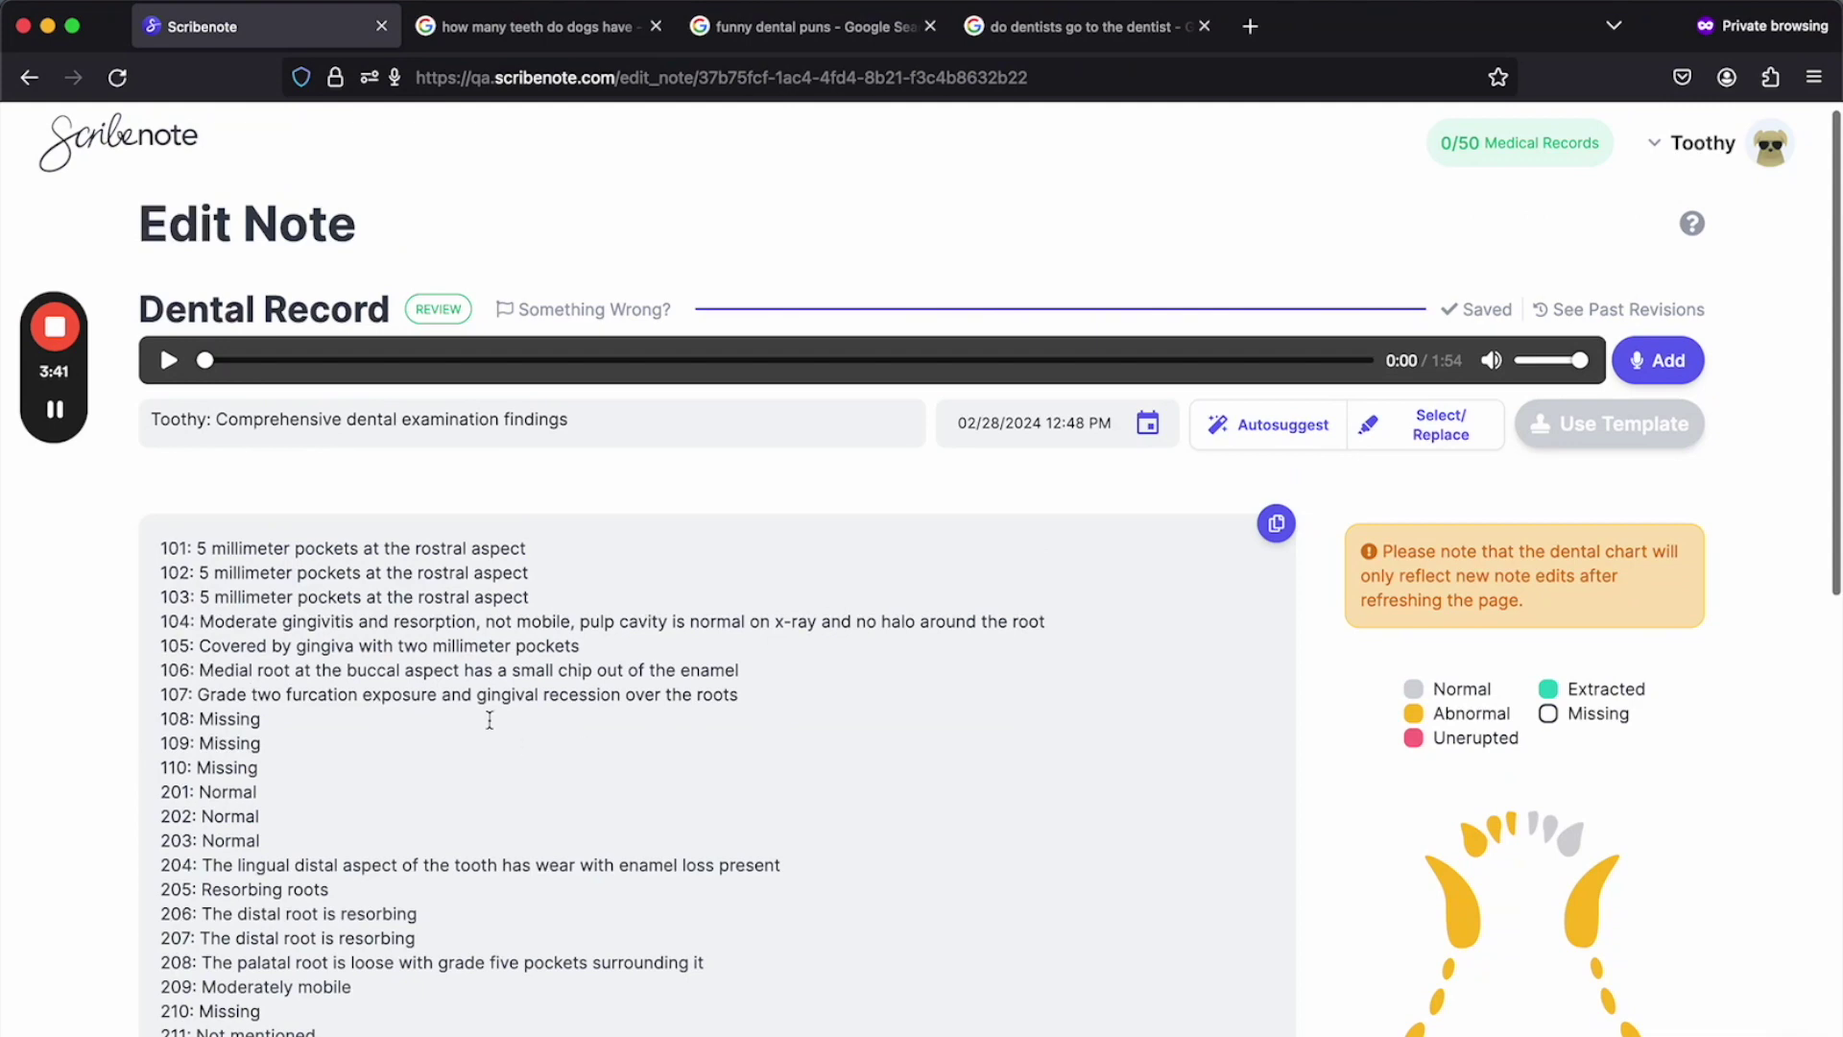
Change tooth 108's entry from Missing to Extracted and commit the edit
{"action": "left_click", "coordinate": [275, 721]}
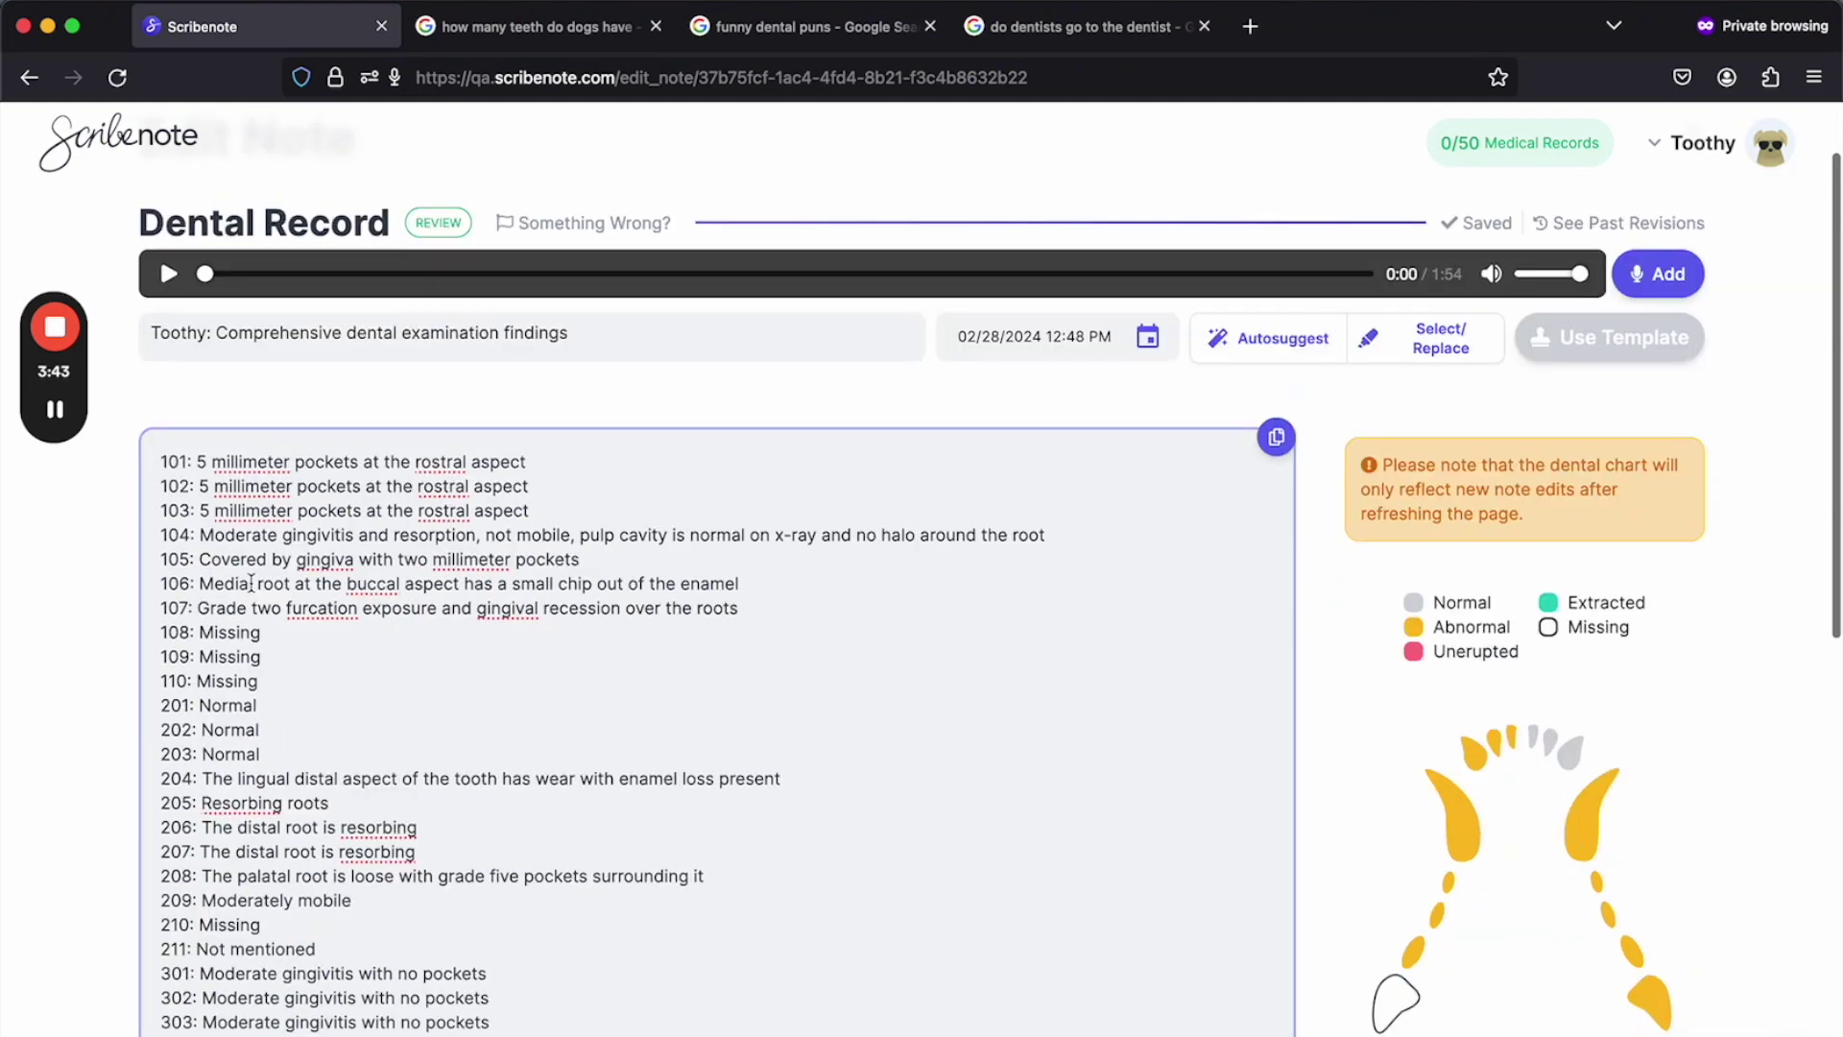
{"action": "scroll", "coordinate": [247, 669], "scroll_direction": "down", "scroll_amount": 1}
{"action": "double_click", "coordinate": [230, 556]}
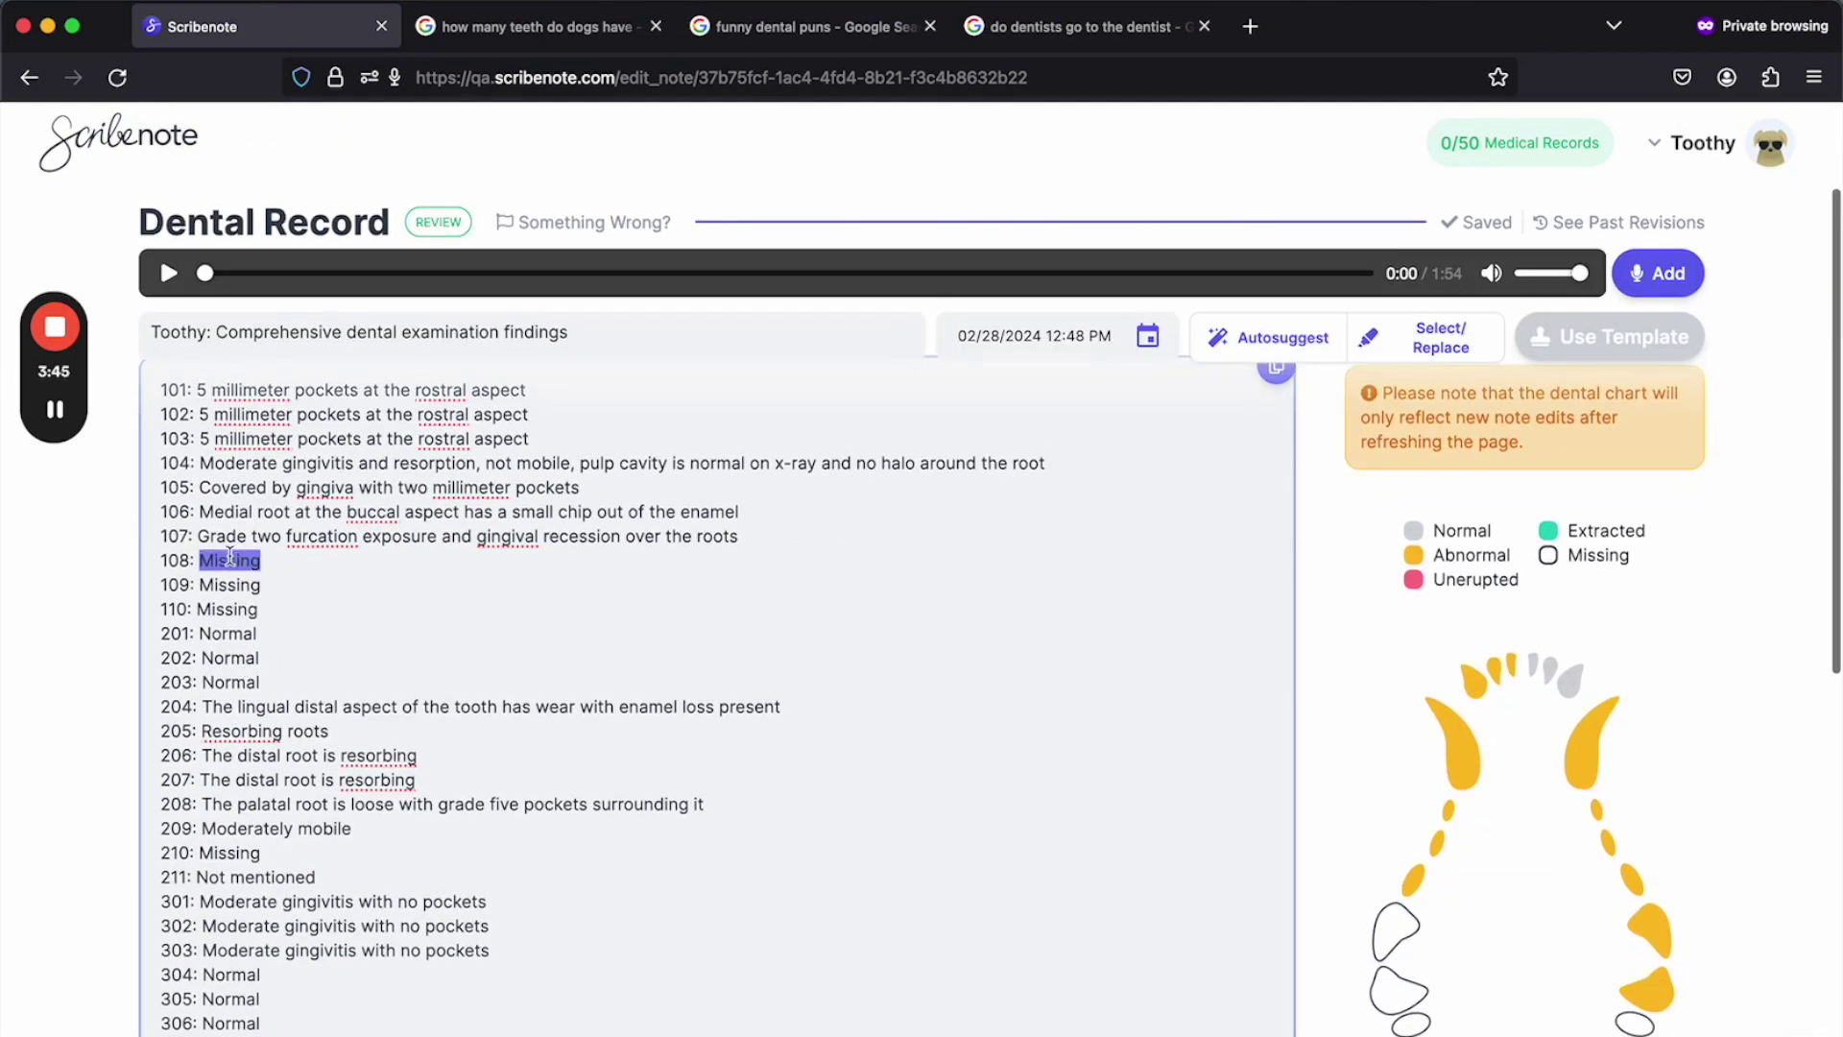
{"action": "scroll", "coordinate": [394, 775], "scroll_direction": "down", "scroll_amount": 1}
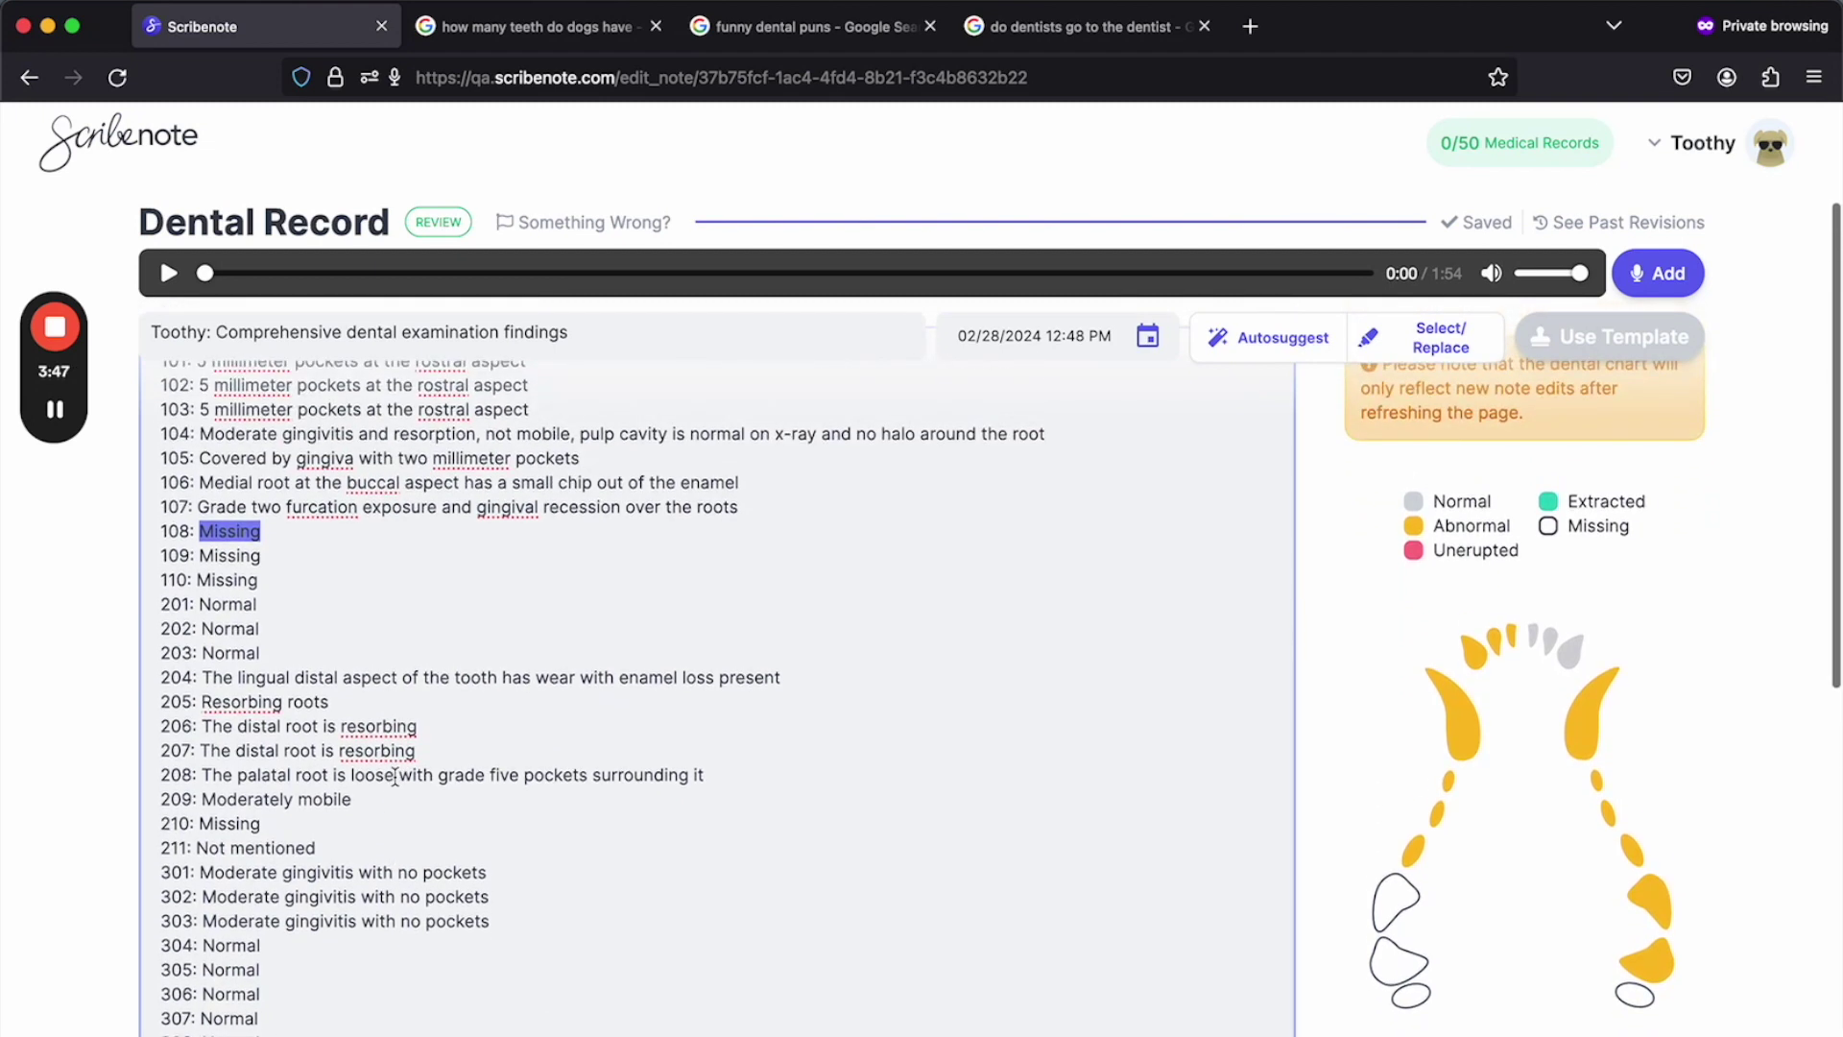
{"action": "type", "text": "Ecx"}
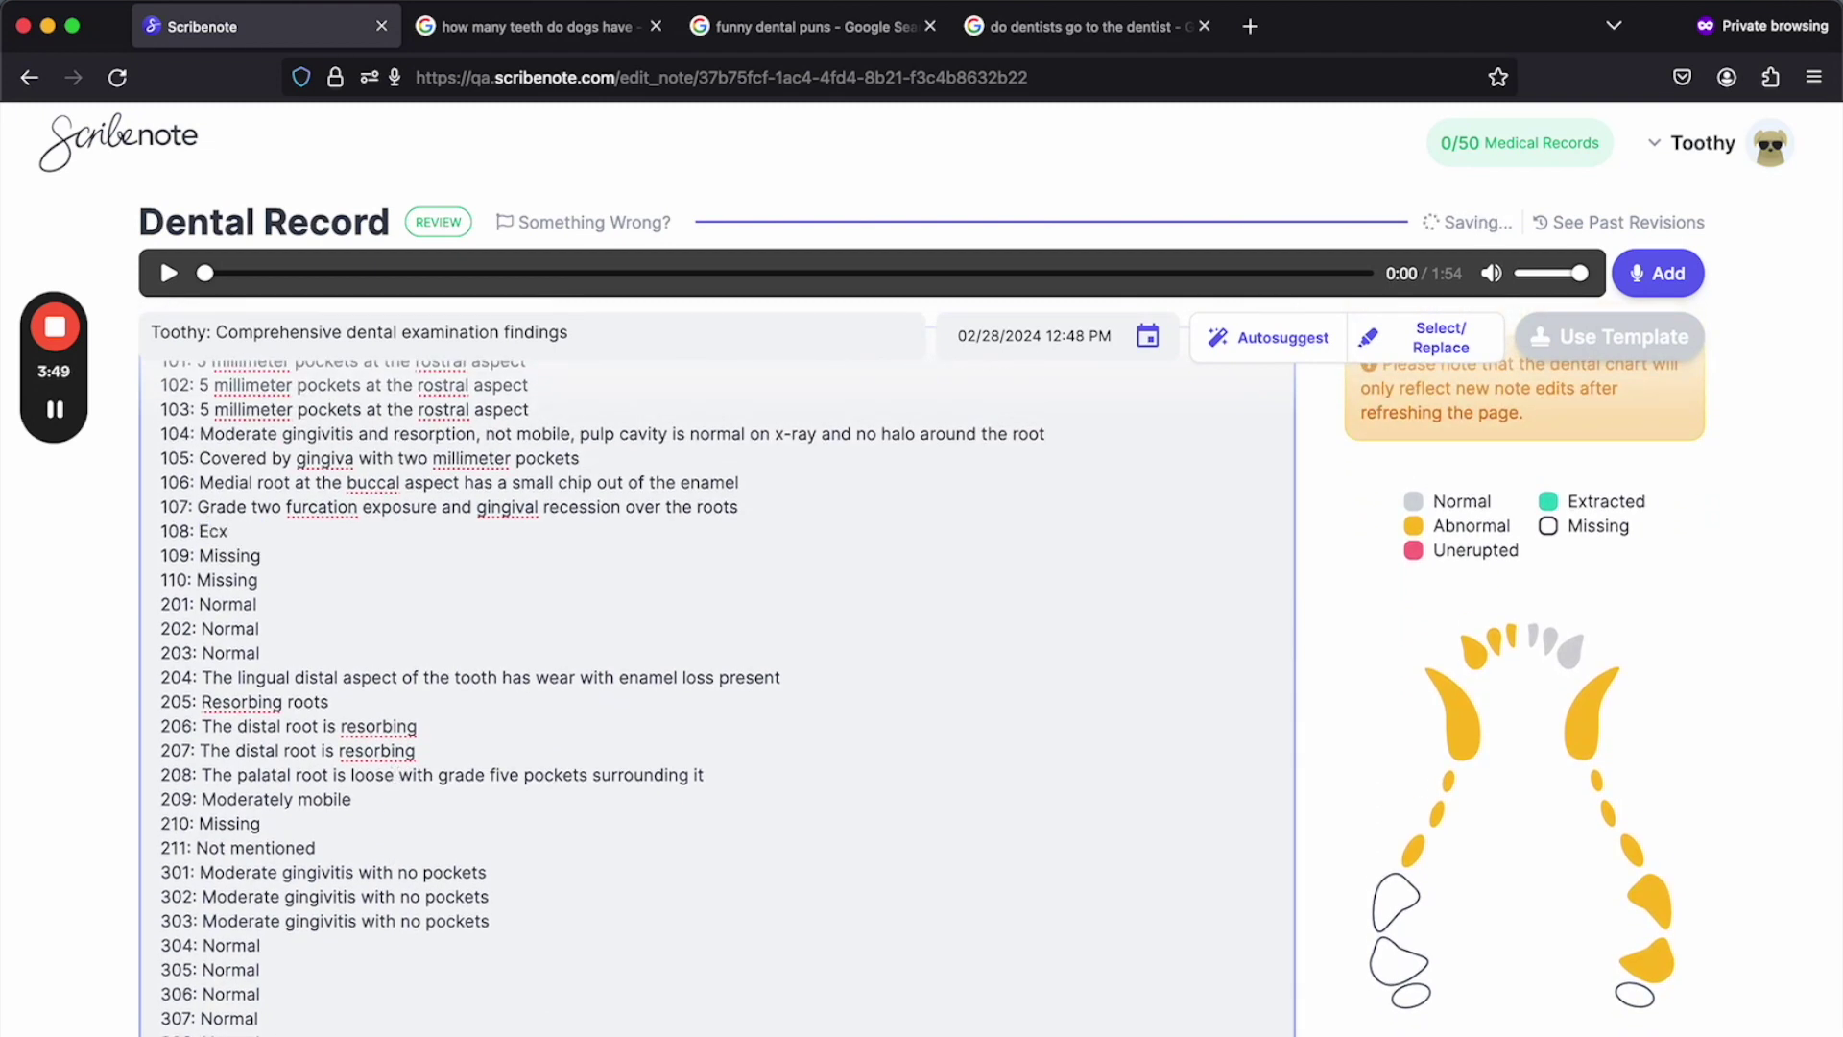
{"action": "key", "text": "BackSpace"}
{"action": "key", "text": "BackSpace"}
{"action": "type", "text": "xtracted"}
{"action": "left_click", "coordinate": [93, 779]}
Review the saved note and reload the page so the chart reflects the edit
{"action": "scroll", "coordinate": [790, 867], "scroll_direction": "down", "scroll_amount": 3}
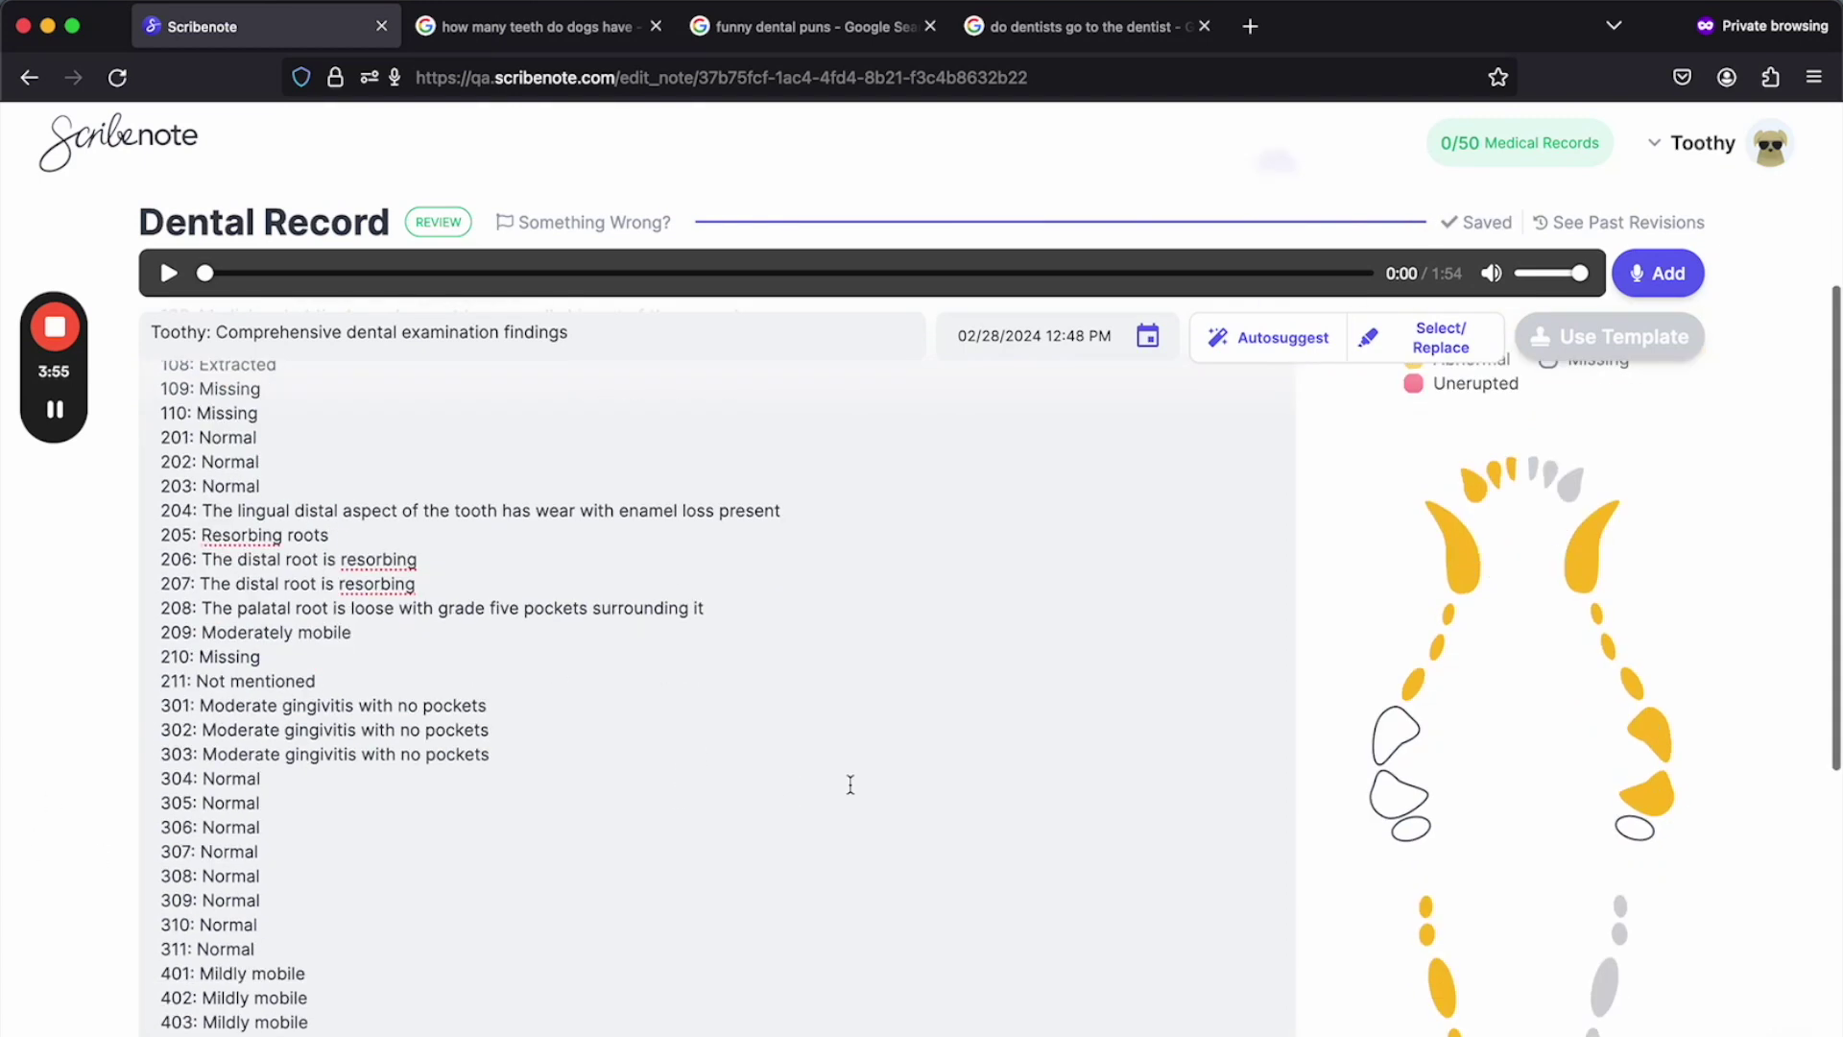
{"action": "scroll", "coordinate": [1483, 748], "scroll_direction": "down", "scroll_amount": 5}
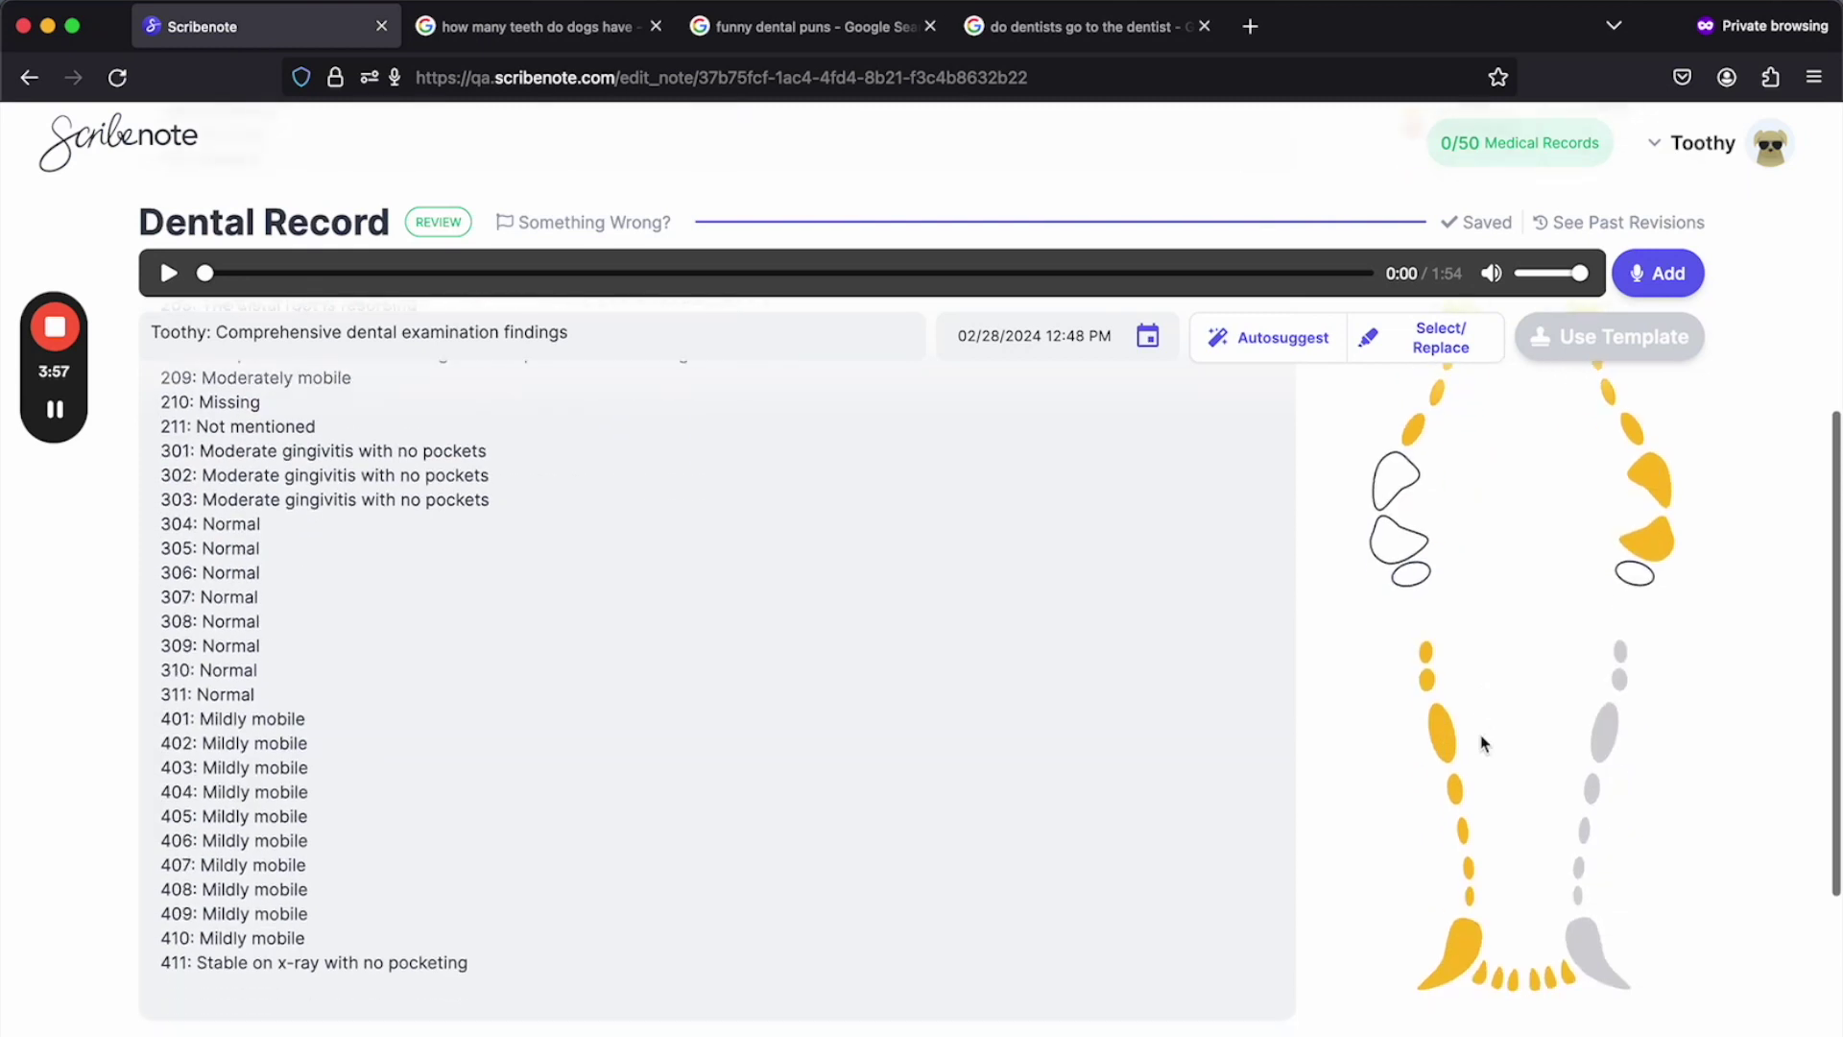
{"action": "scroll", "coordinate": [1459, 451], "scroll_direction": "up", "scroll_amount": 6}
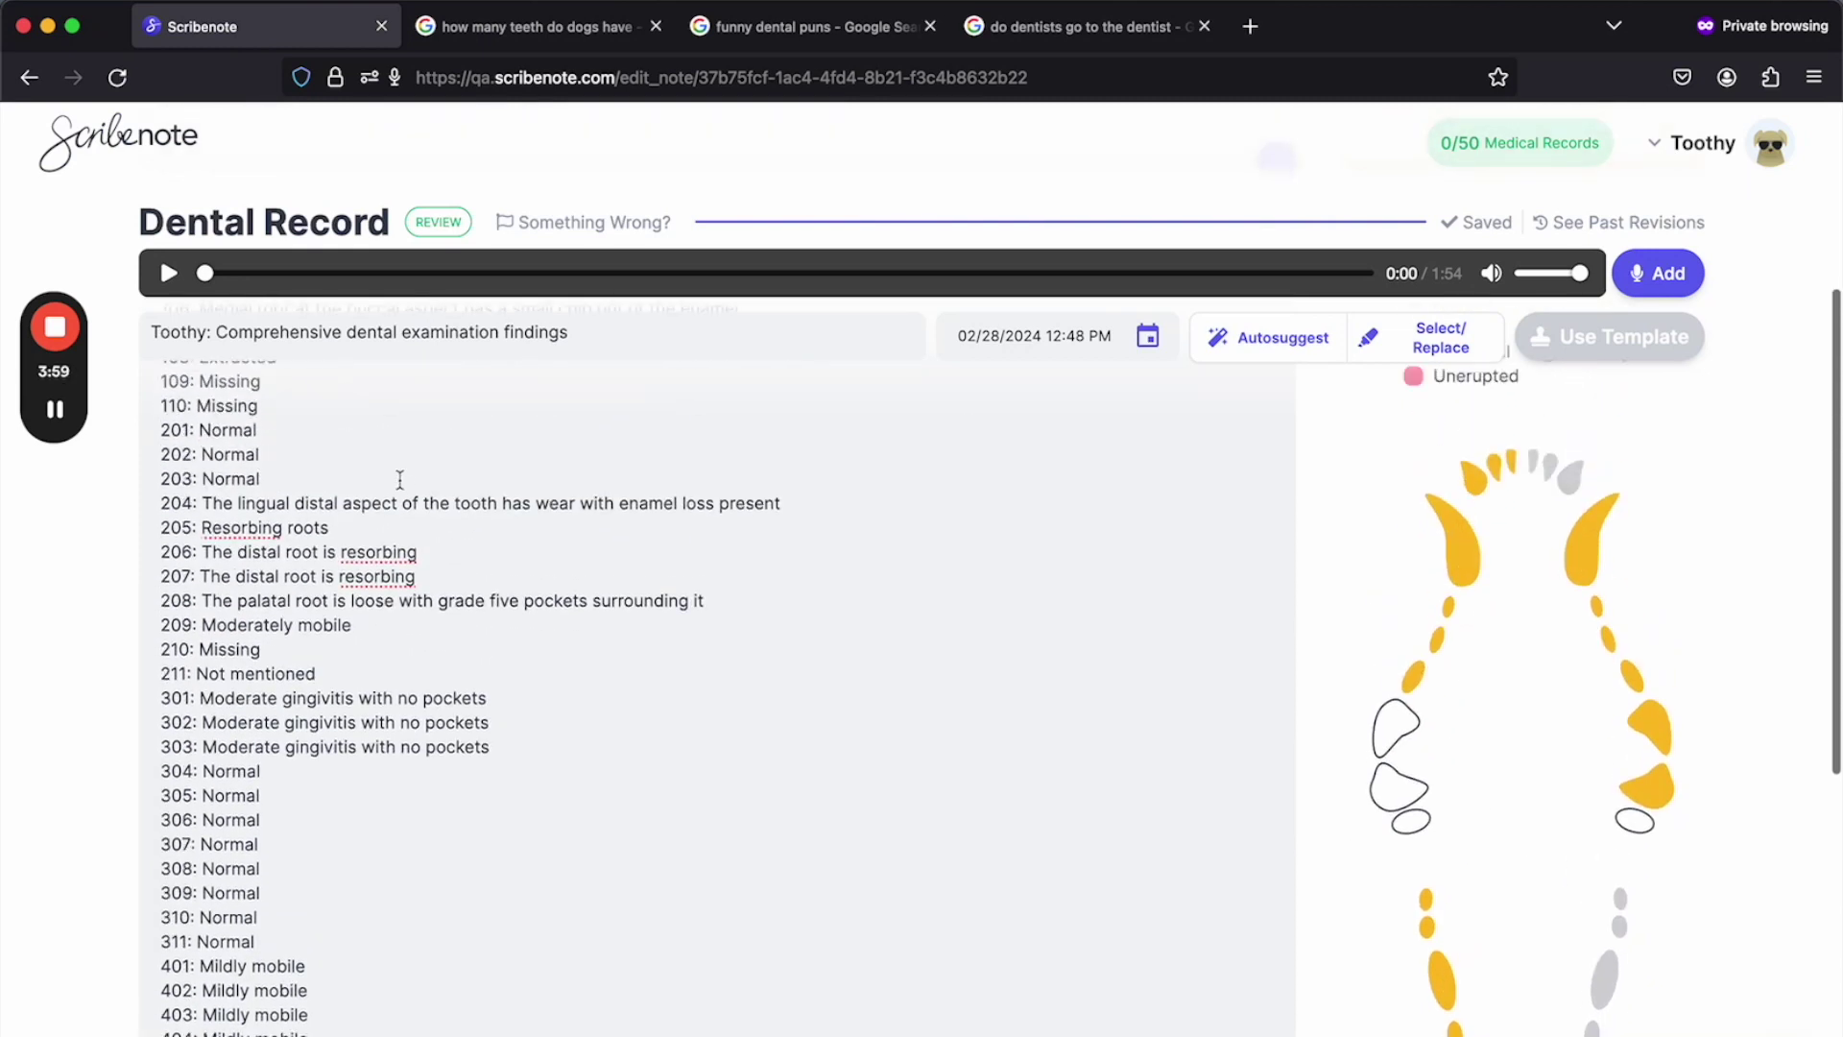
{"action": "left_click", "coordinate": [117, 78]}
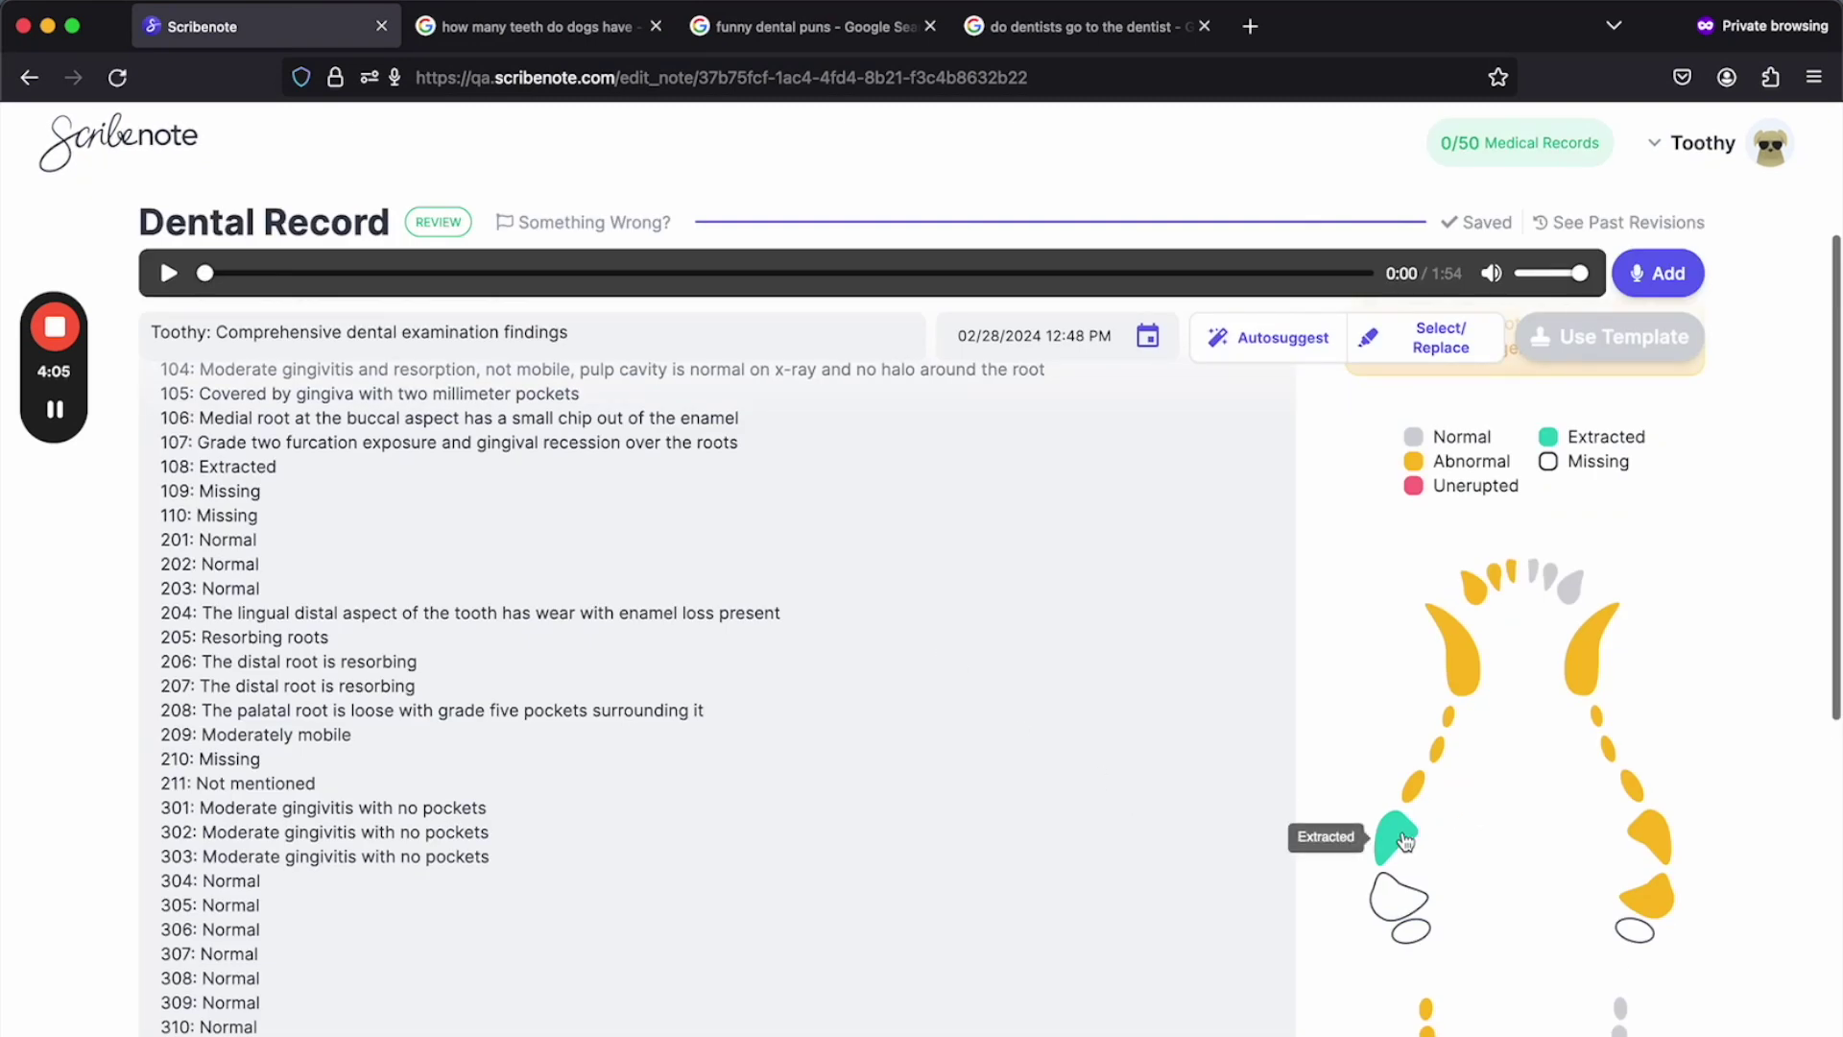
Confirm the chart shows tooth 108 in teal as extracted and begin a follow-up recording
{"action": "scroll", "coordinate": [1127, 633], "scroll_direction": "up", "scroll_amount": 3}
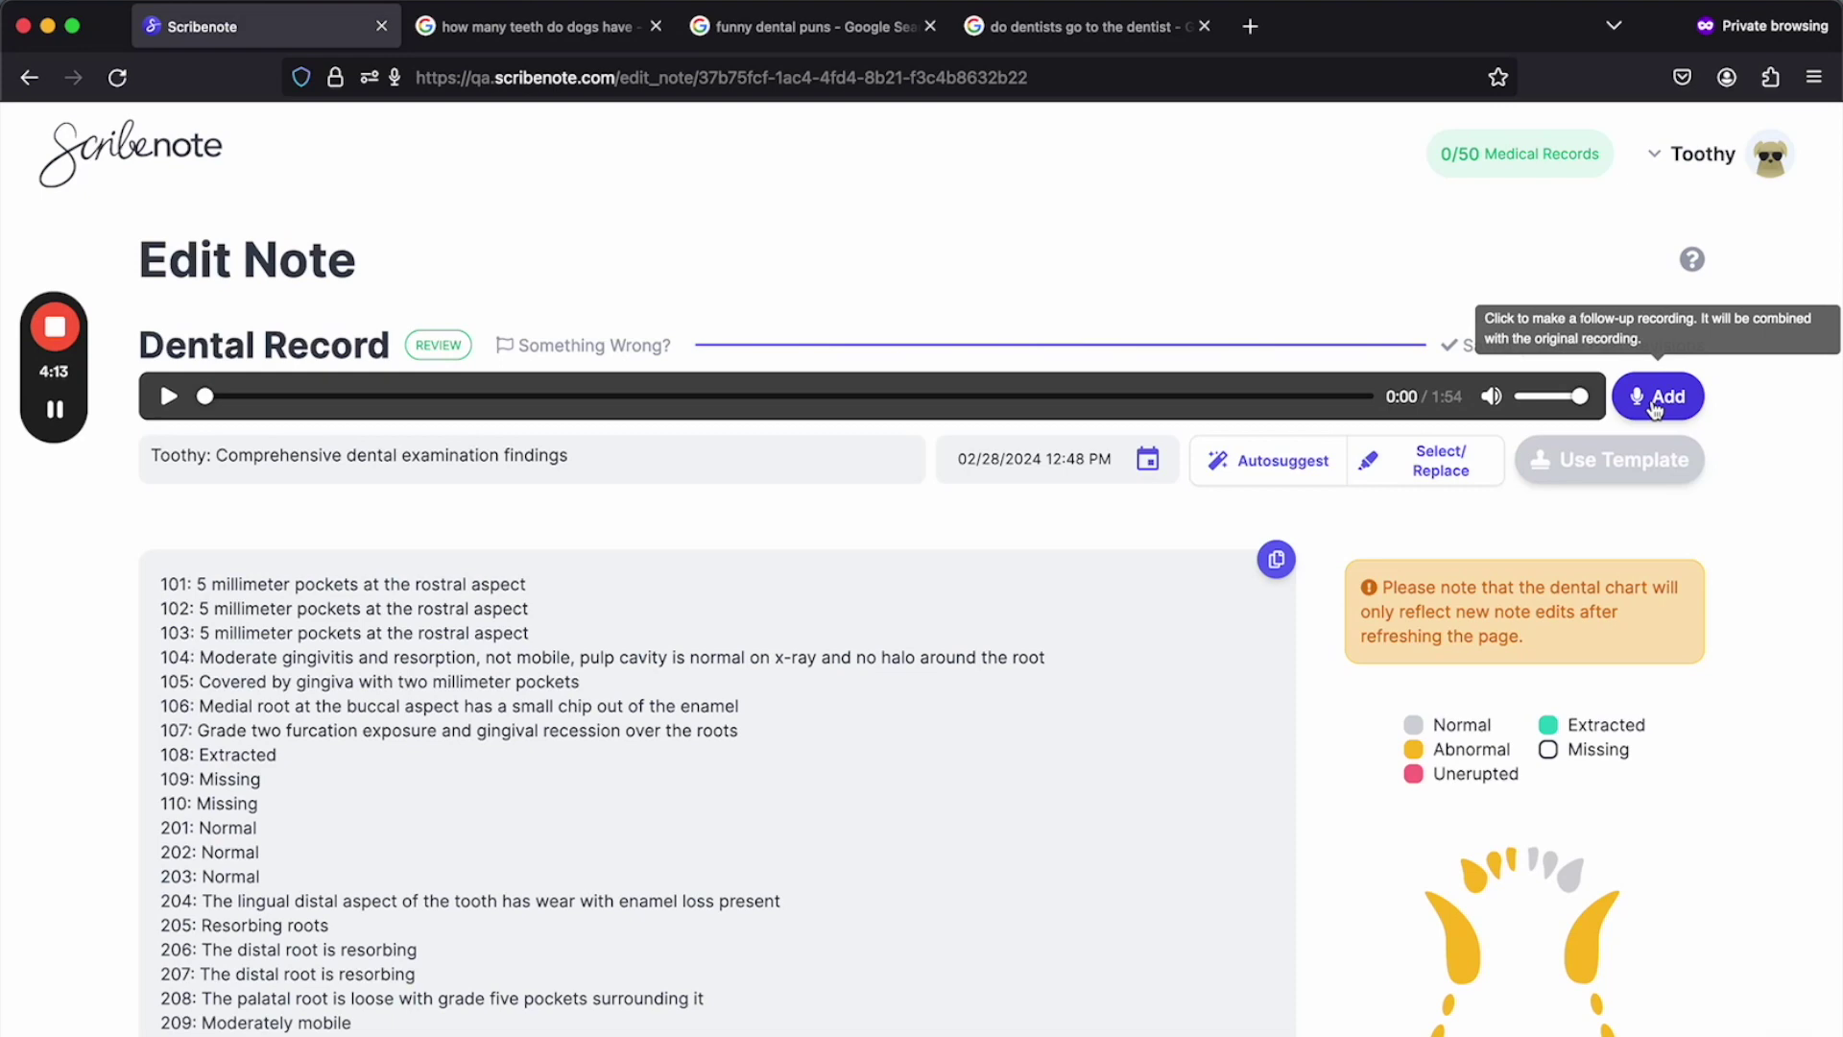
{"action": "scroll", "coordinate": [970, 790], "scroll_direction": "down", "scroll_amount": 5}
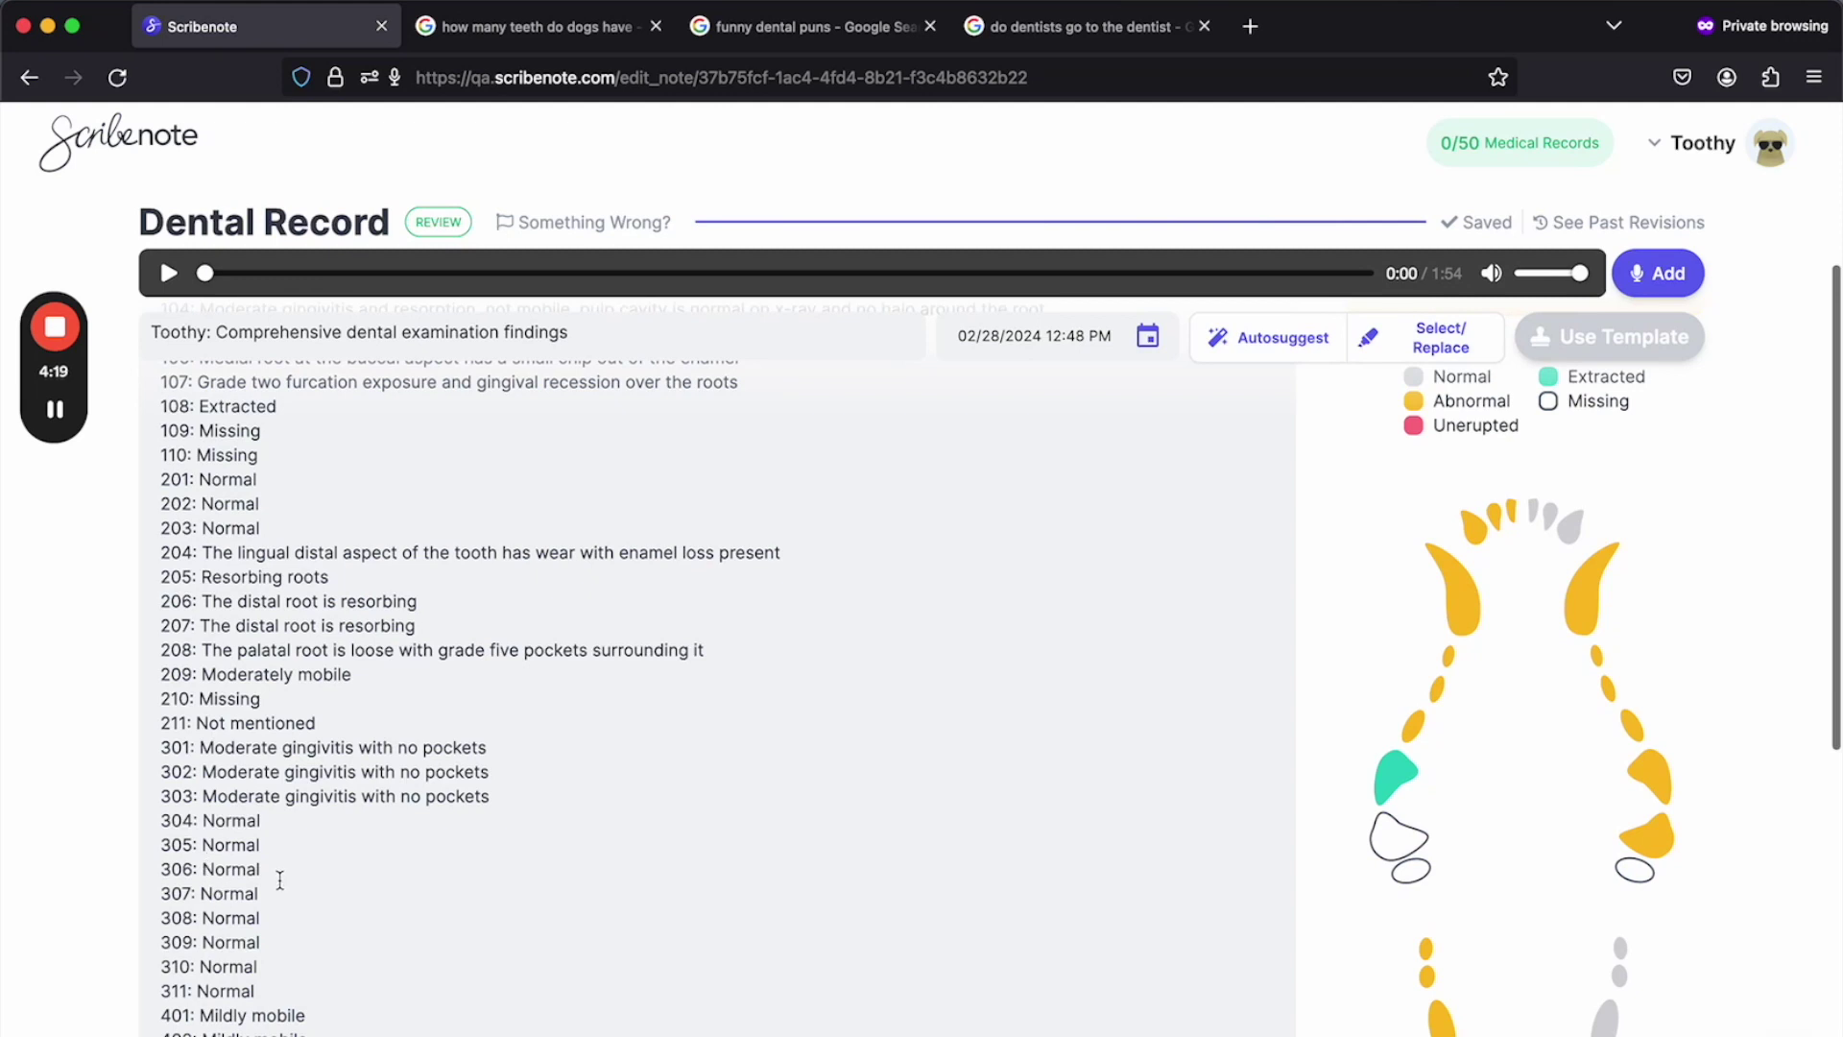
{"action": "left_click", "coordinate": [1670, 280]}
Record and upload a short follow-up dictation, then reopen and reload the reprocessed dental note
{"action": "left_click", "coordinate": [936, 704]}
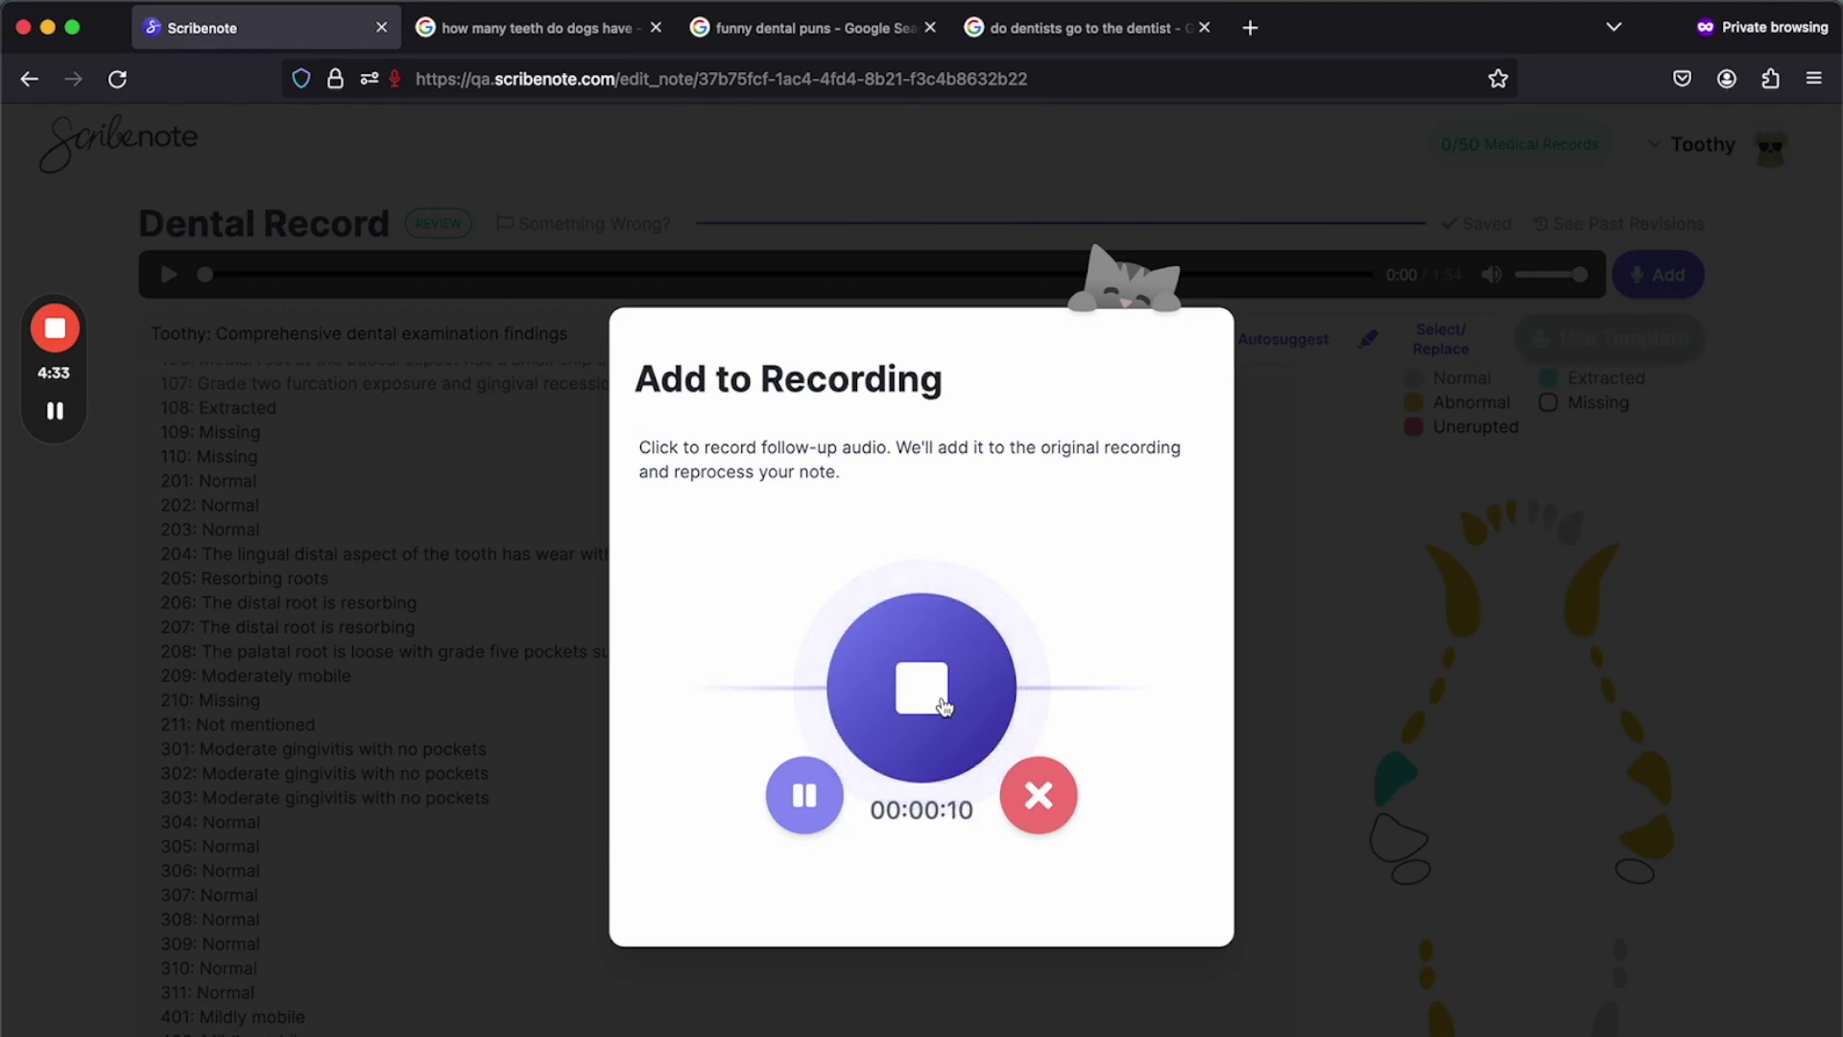
{"action": "left_click", "coordinate": [943, 706]}
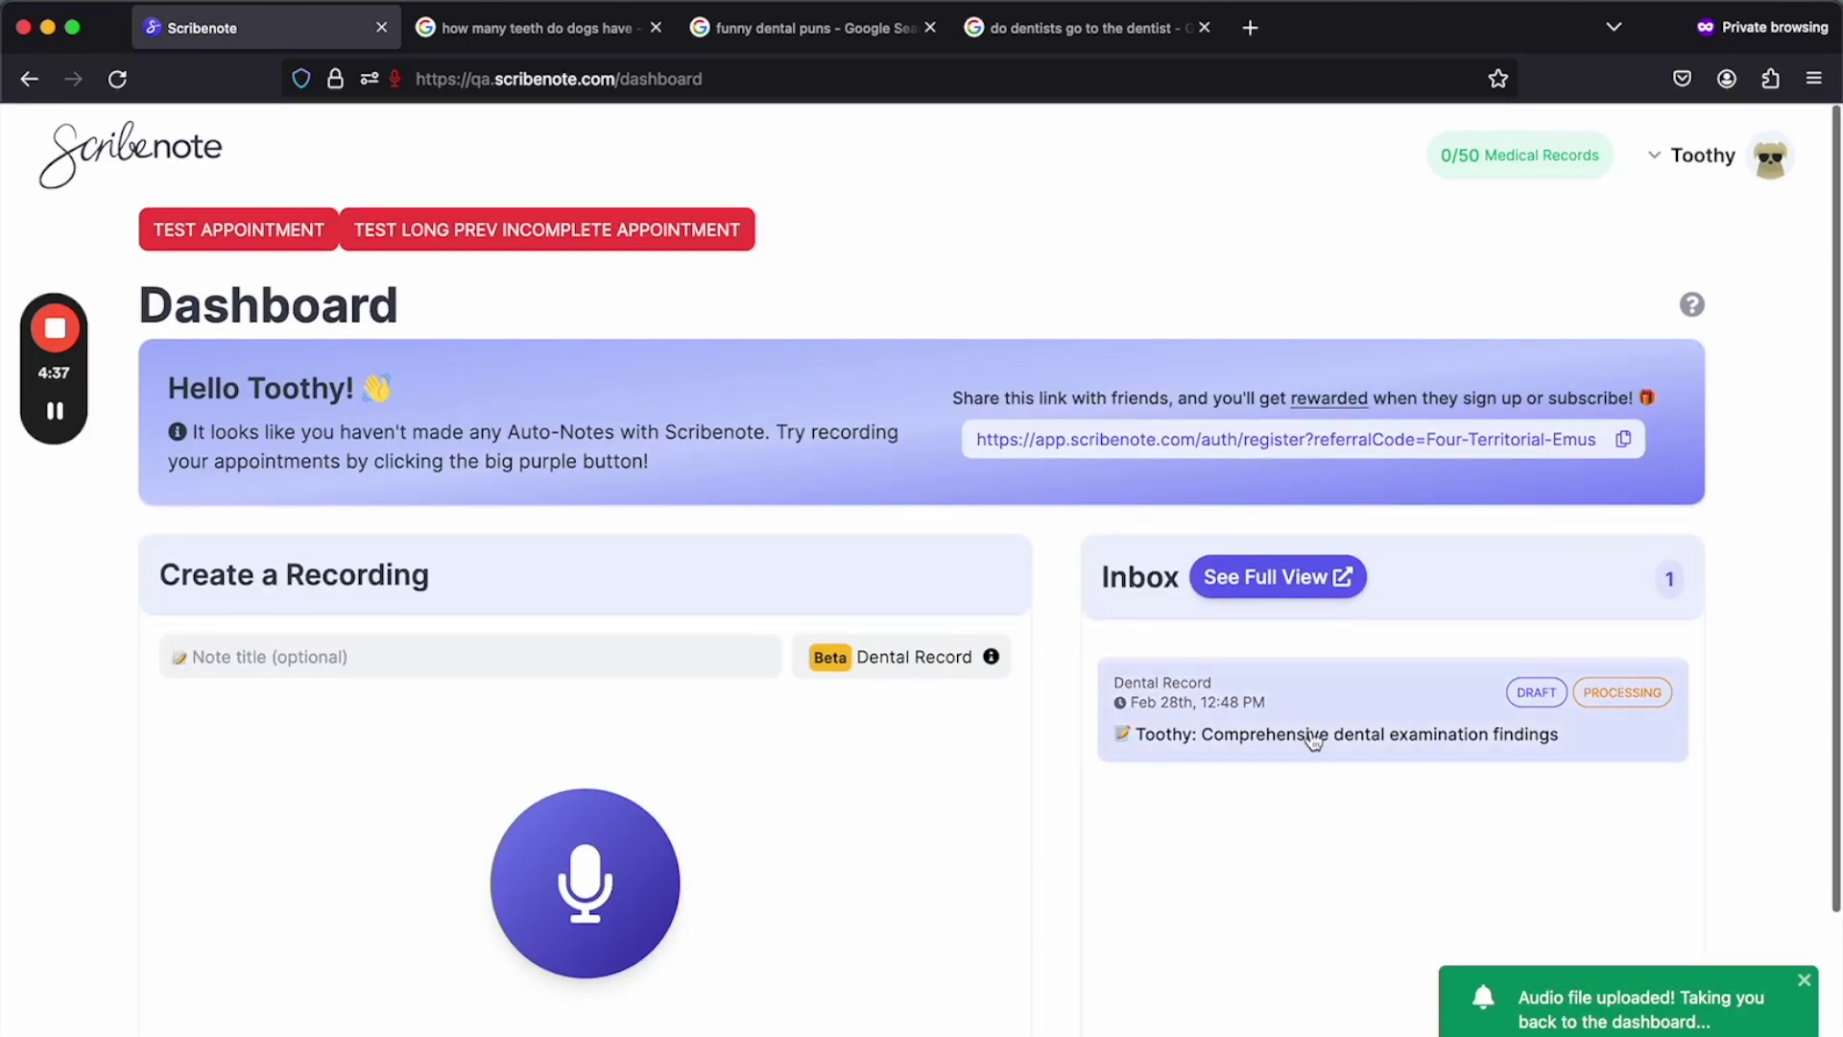
{"action": "left_click", "coordinate": [1311, 744]}
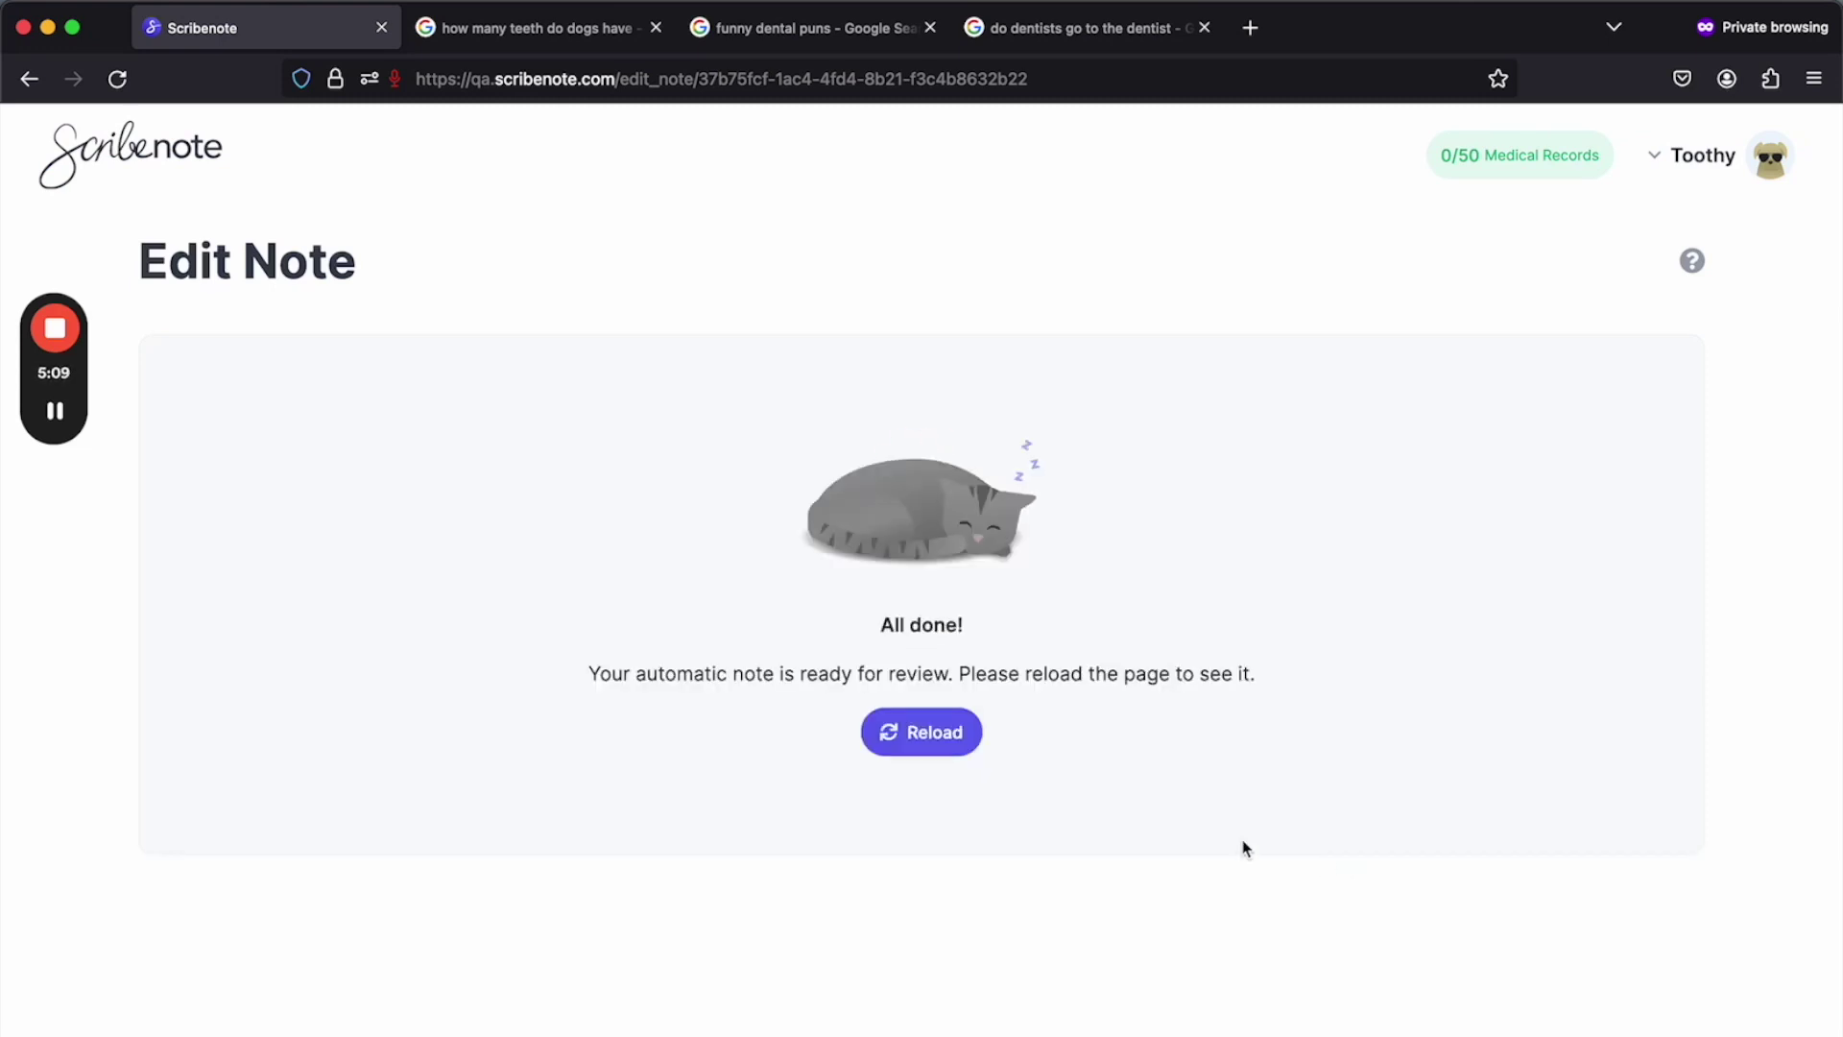
{"action": "left_click", "coordinate": [958, 752]}
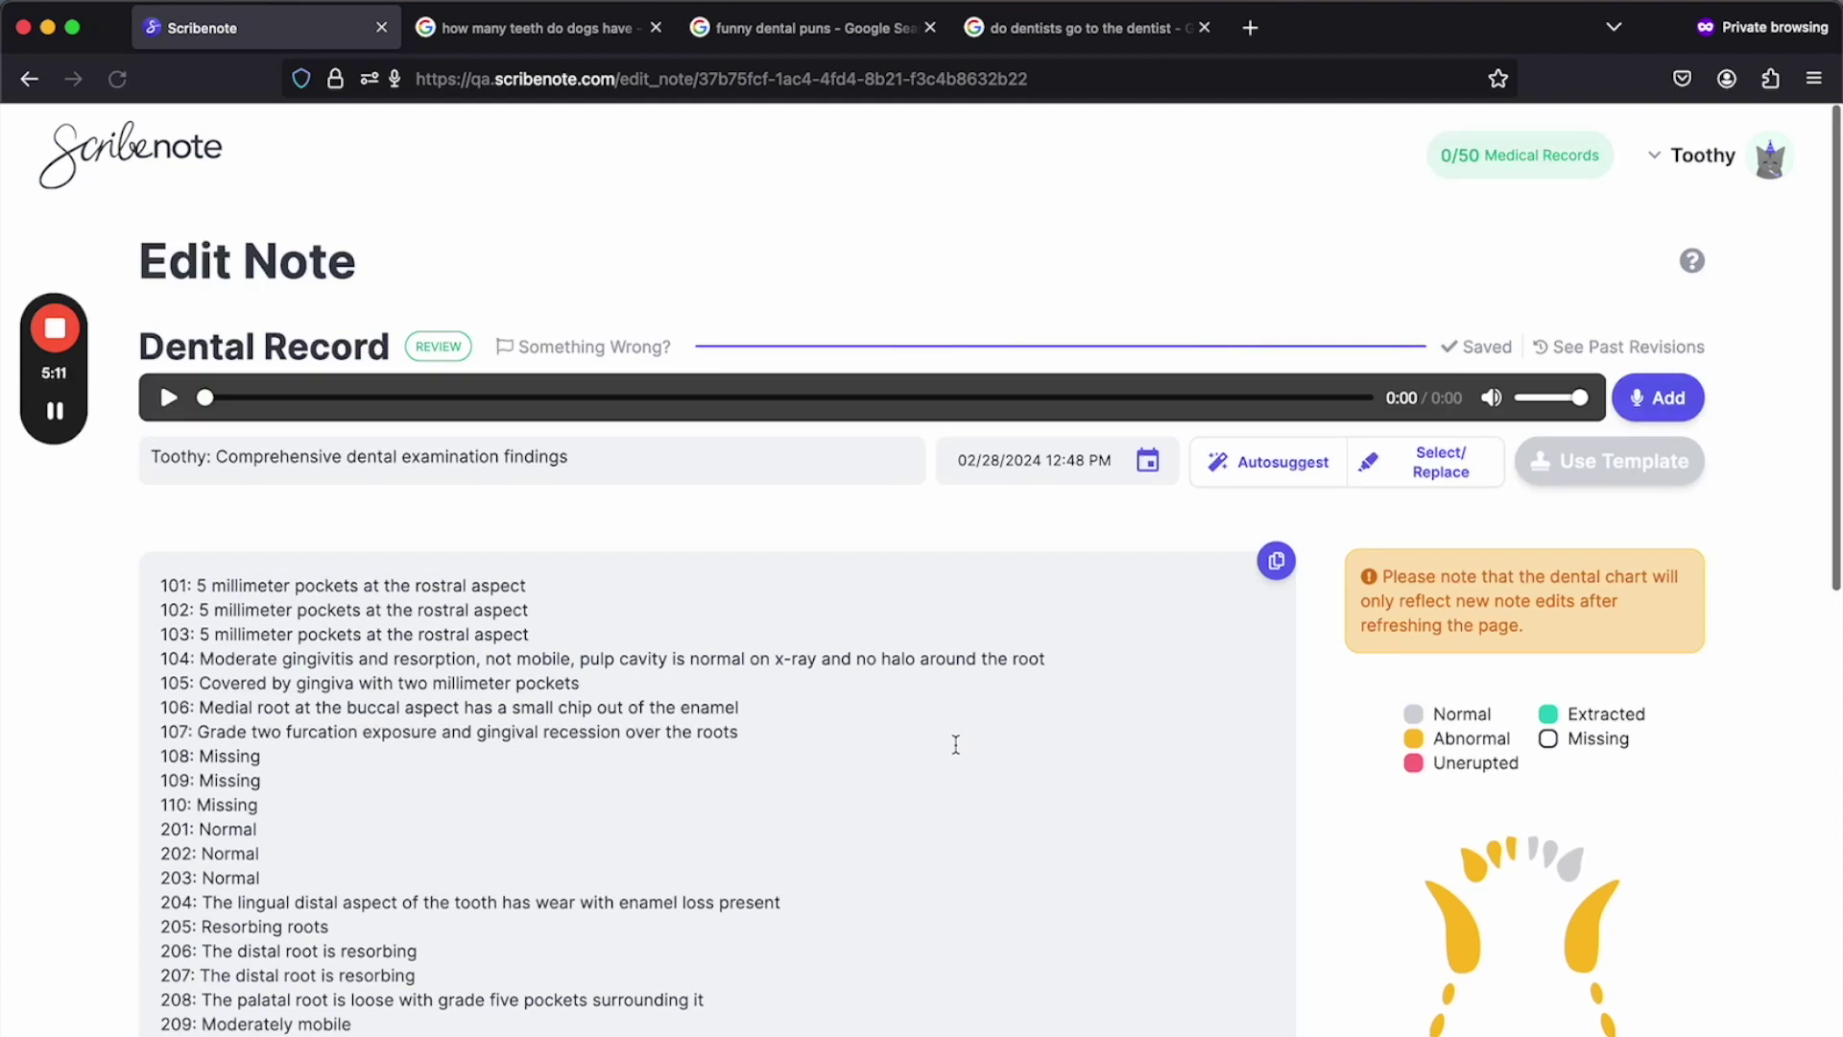
Download the dental note as a PDF from the Export Note options
{"action": "scroll", "coordinate": [955, 740], "scroll_direction": "down", "scroll_amount": 5}
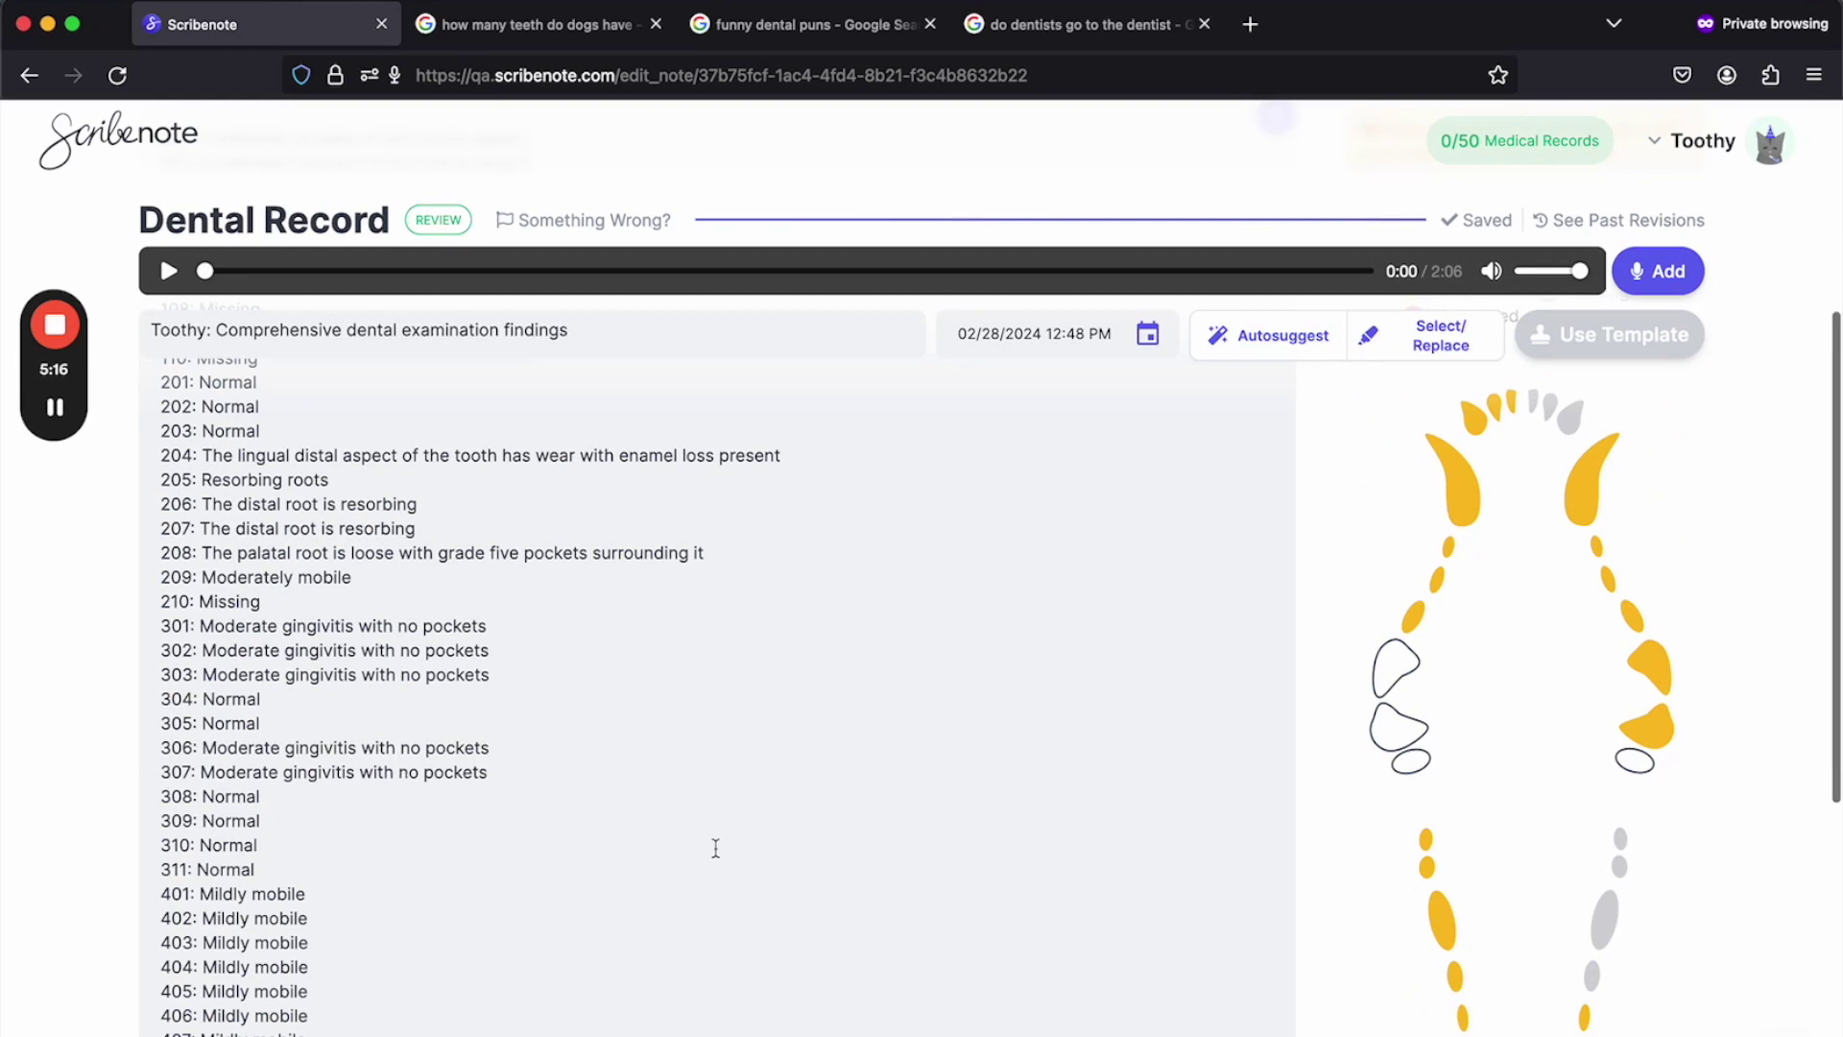
{"action": "scroll", "coordinate": [1395, 960], "scroll_direction": "down", "scroll_amount": 1}
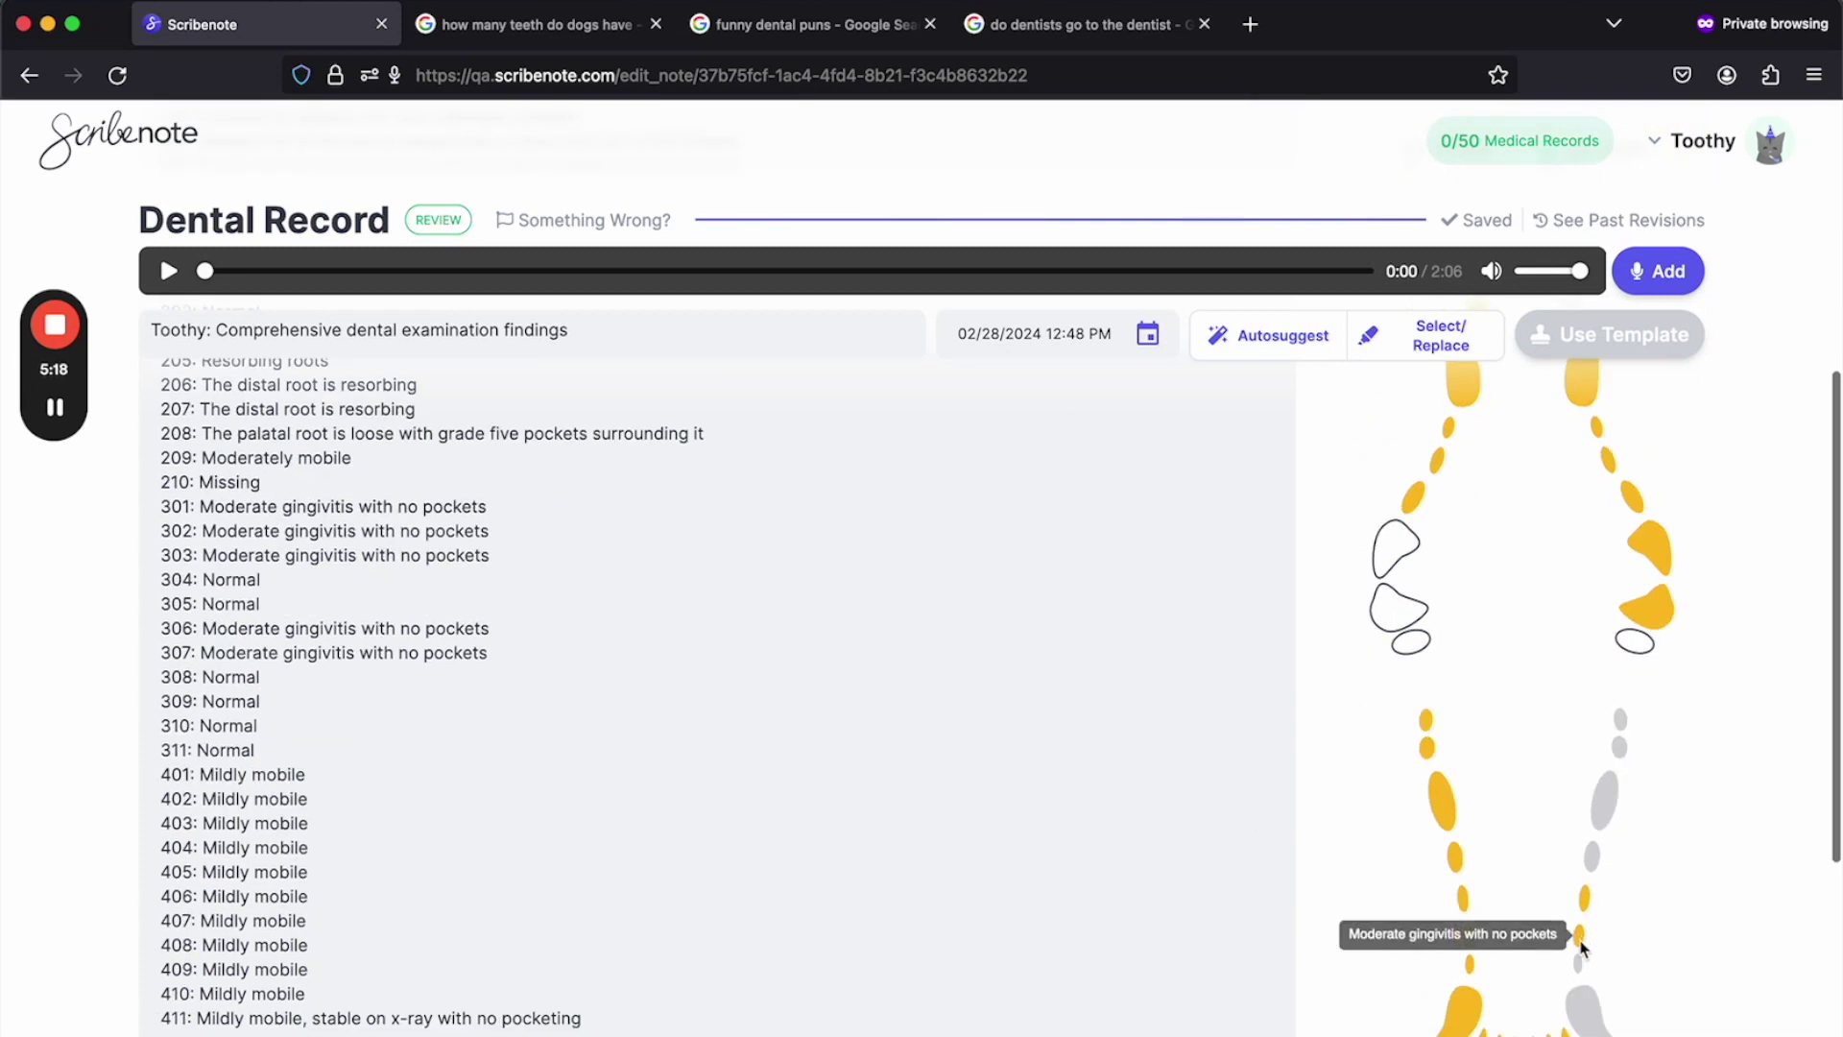
{"action": "mouse_move", "coordinate": [1582, 912]}
{"action": "scroll", "coordinate": [1252, 764], "scroll_direction": "down", "scroll_amount": 5}
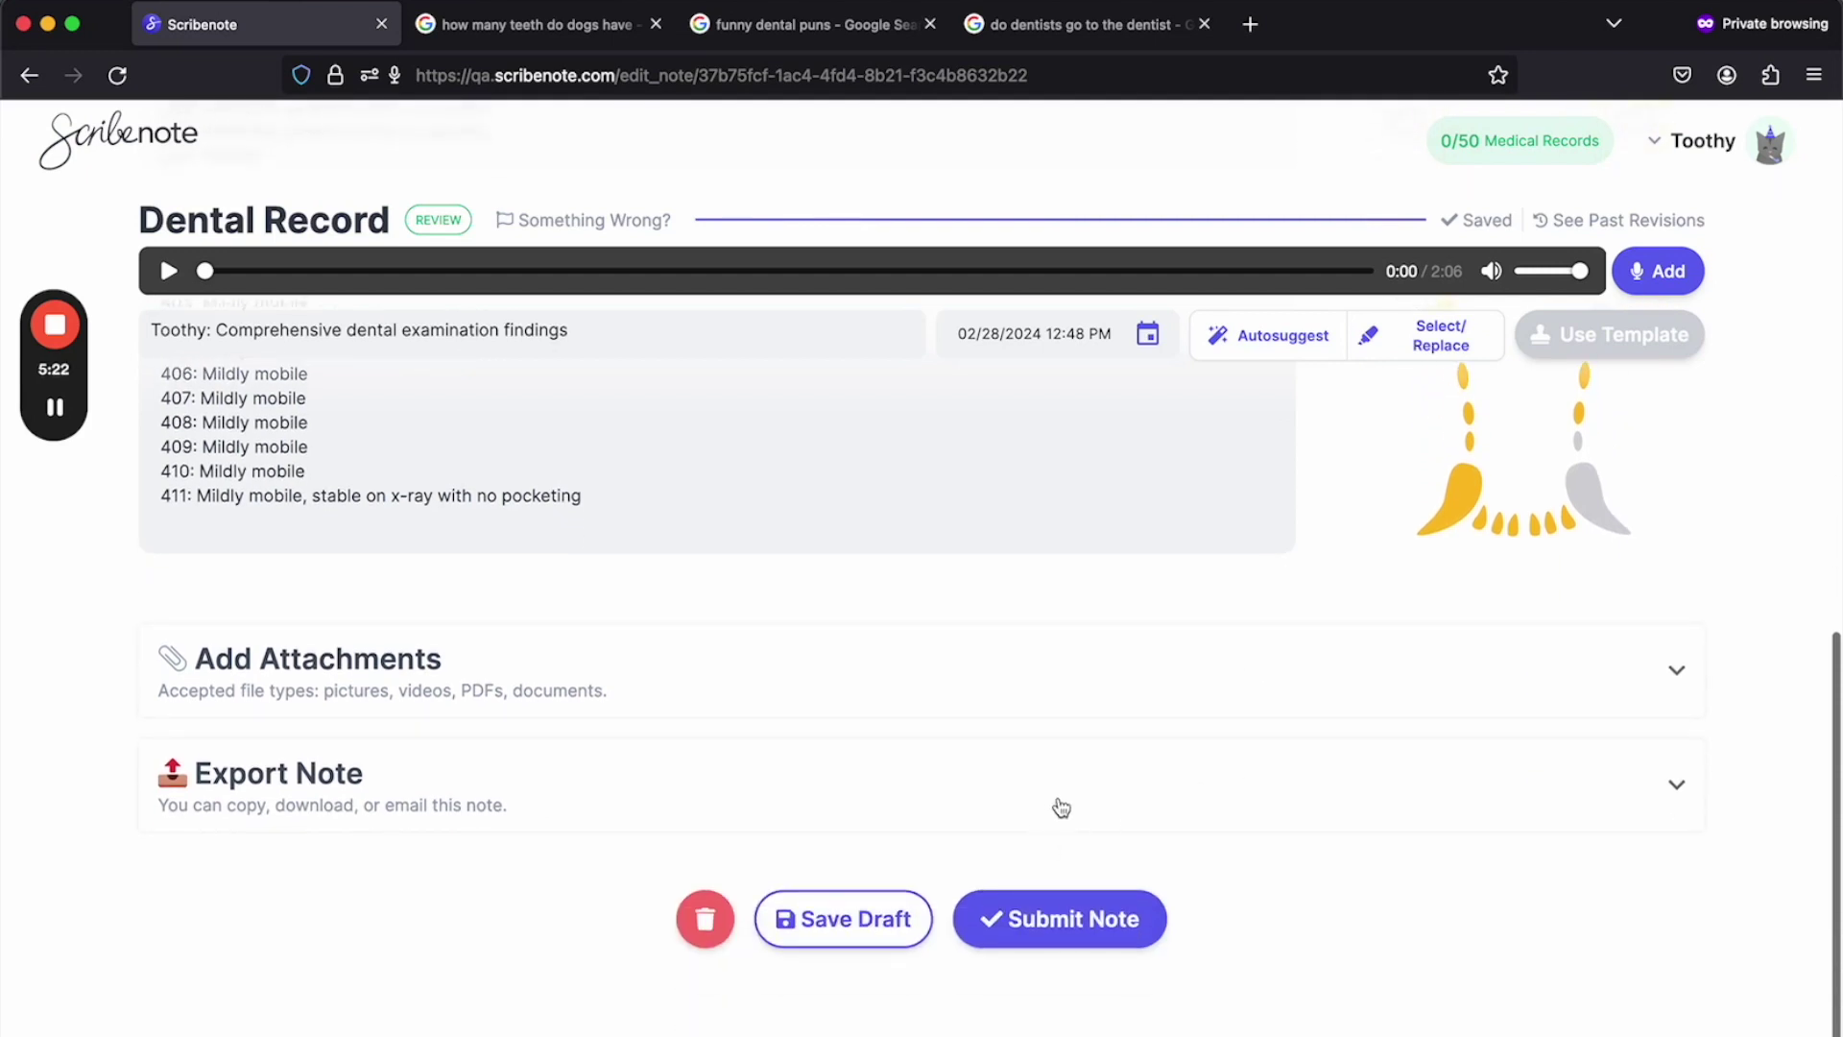
{"action": "left_click", "coordinate": [1056, 804]}
{"action": "scroll", "coordinate": [1046, 948], "scroll_direction": "down", "scroll_amount": 2}
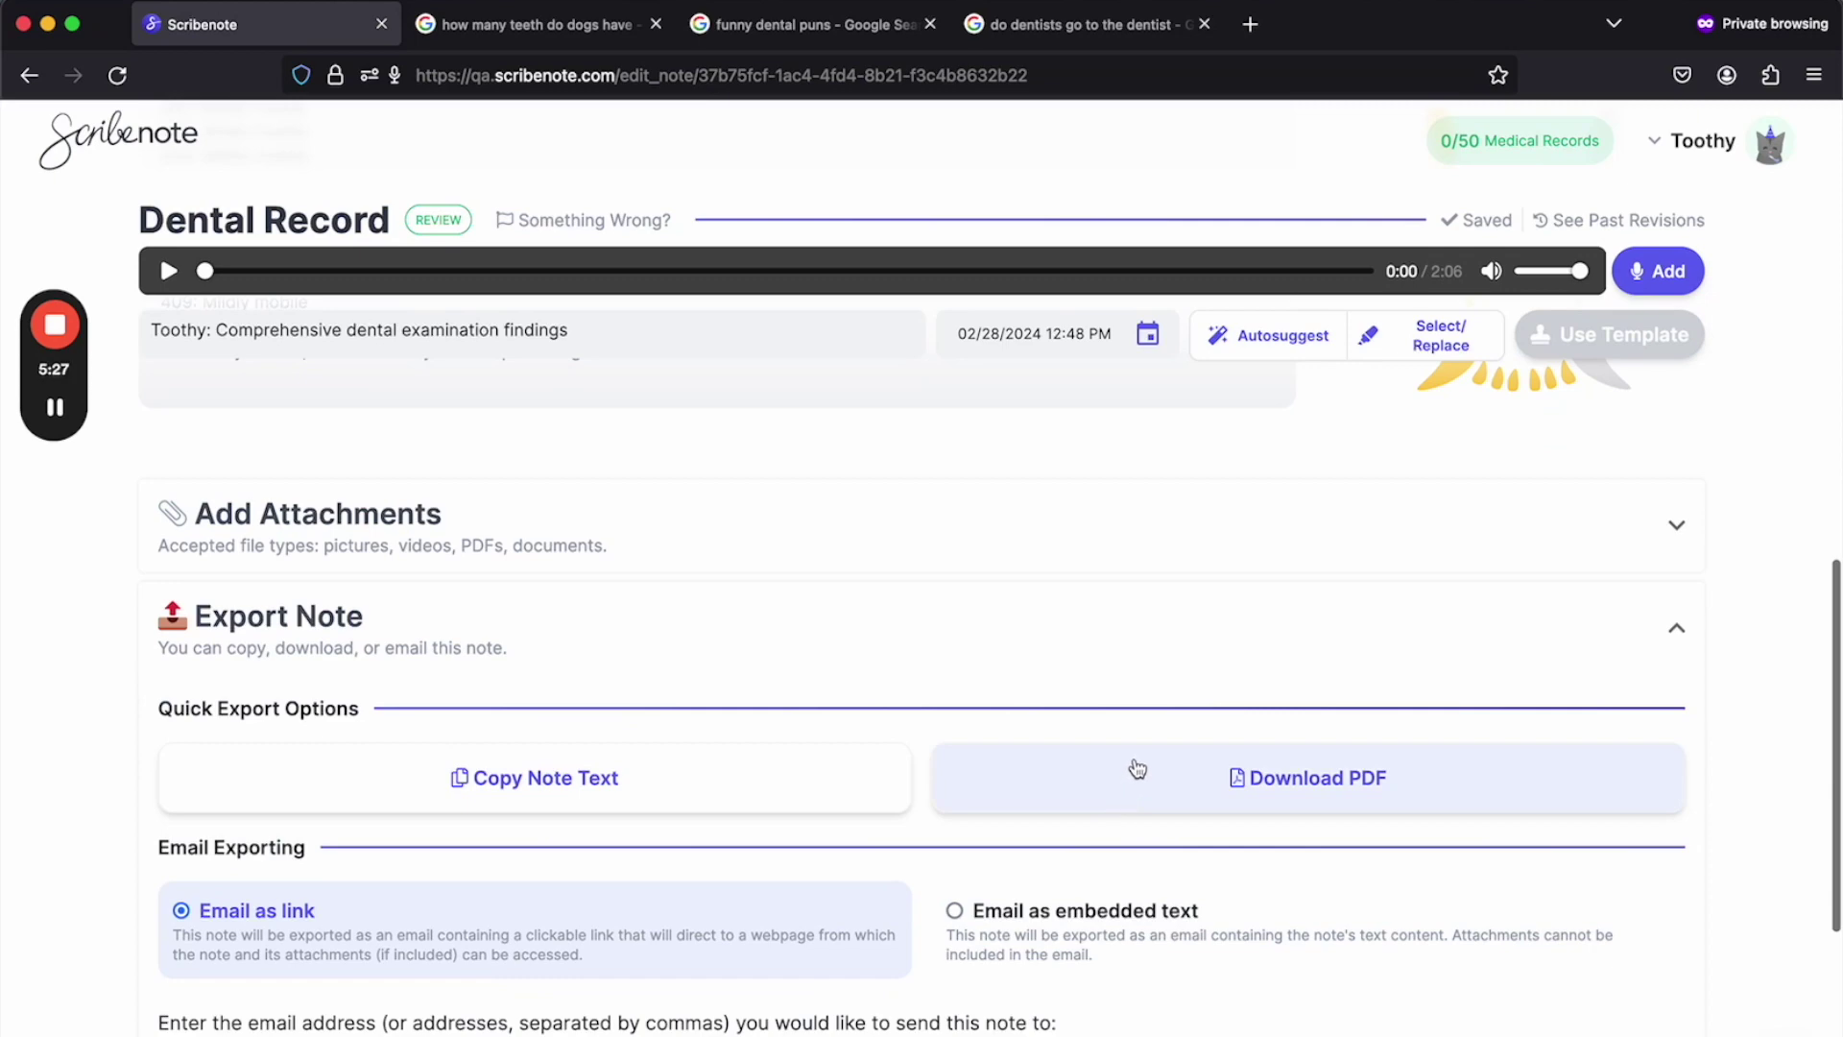
{"action": "scroll", "coordinate": [1510, 633], "scroll_direction": "up", "scroll_amount": 6}
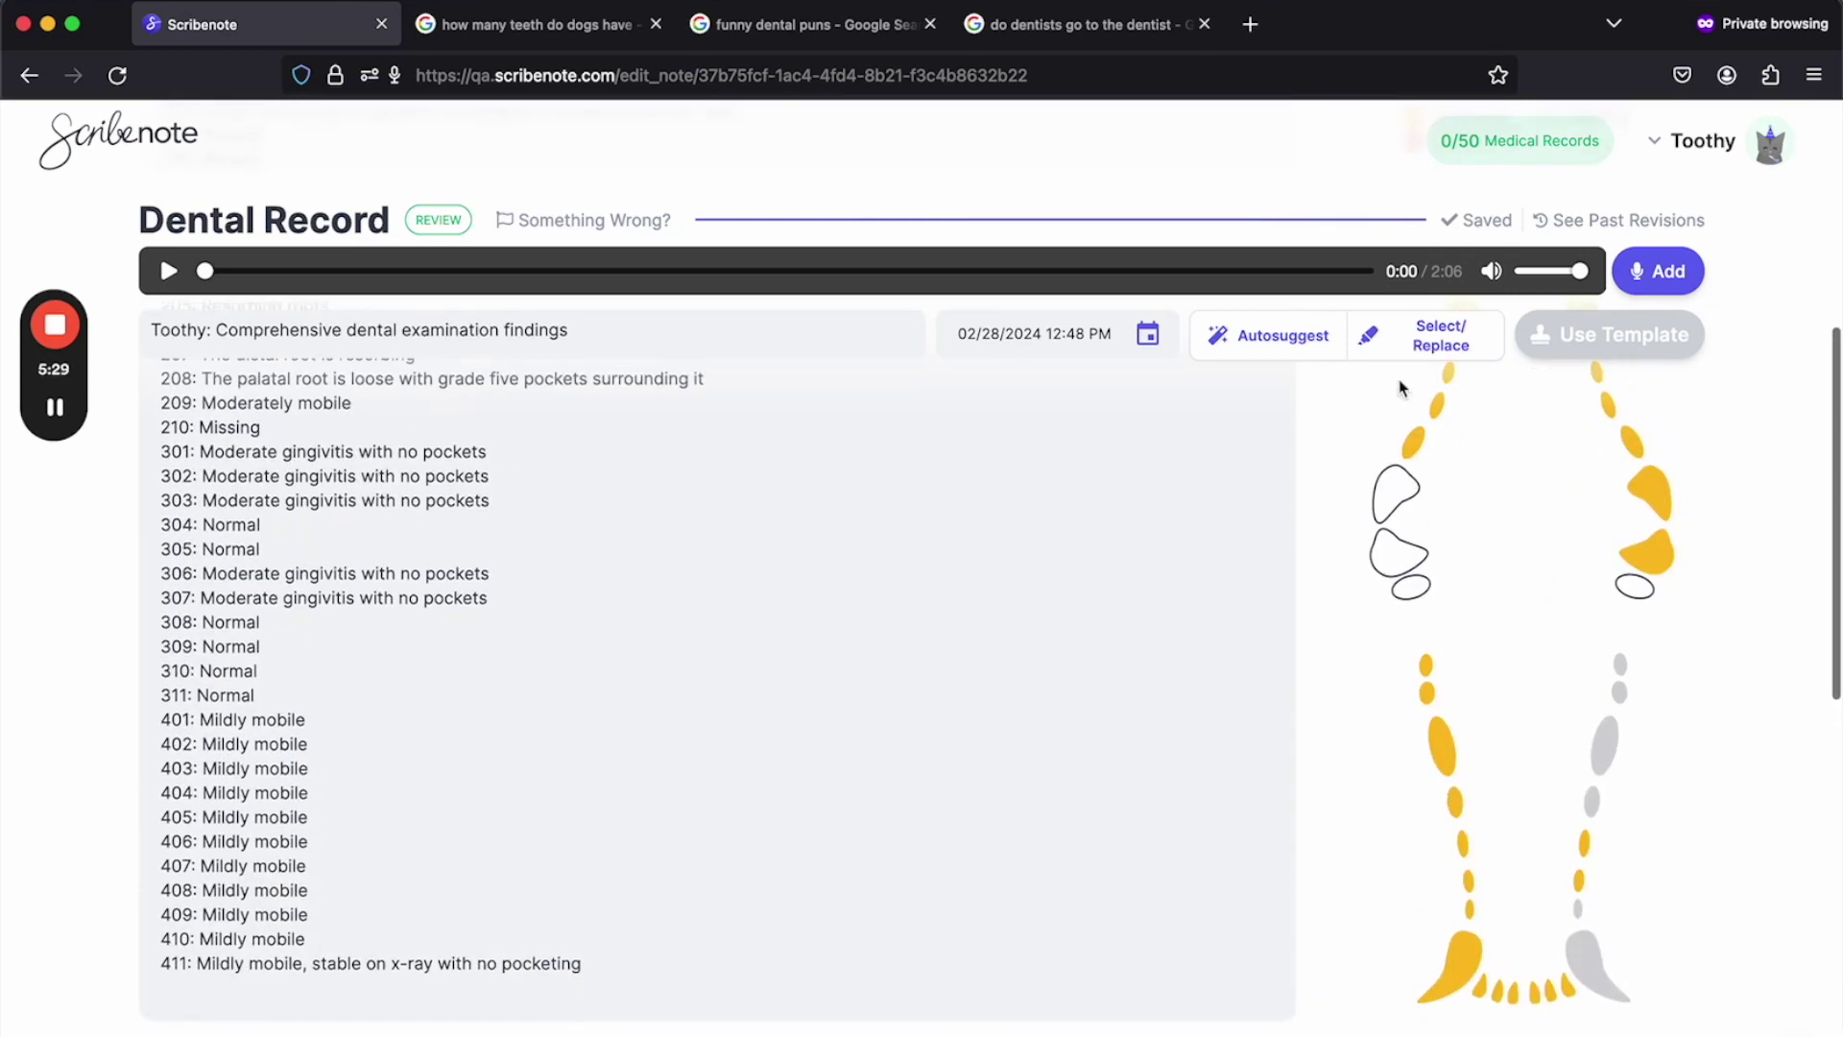
{"action": "scroll", "coordinate": [1487, 837], "scroll_direction": "down", "scroll_amount": 6}
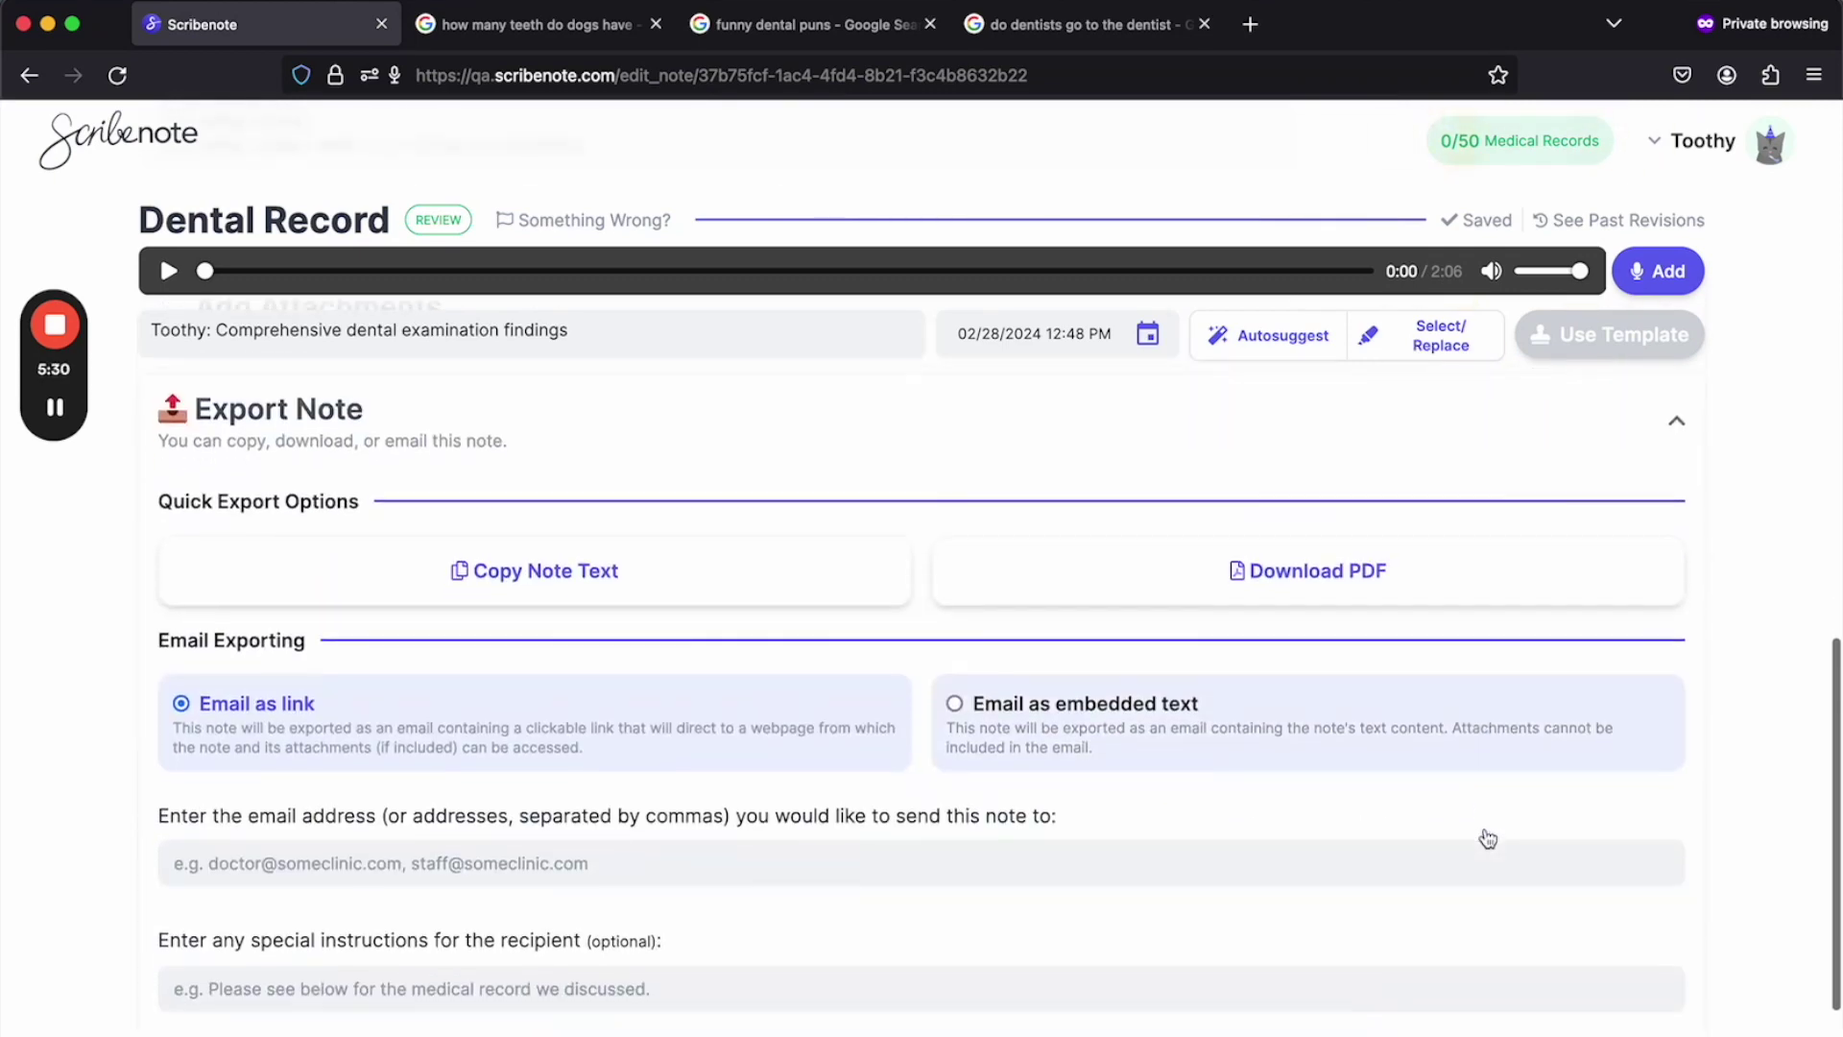
{"action": "left_click", "coordinate": [1278, 582]}
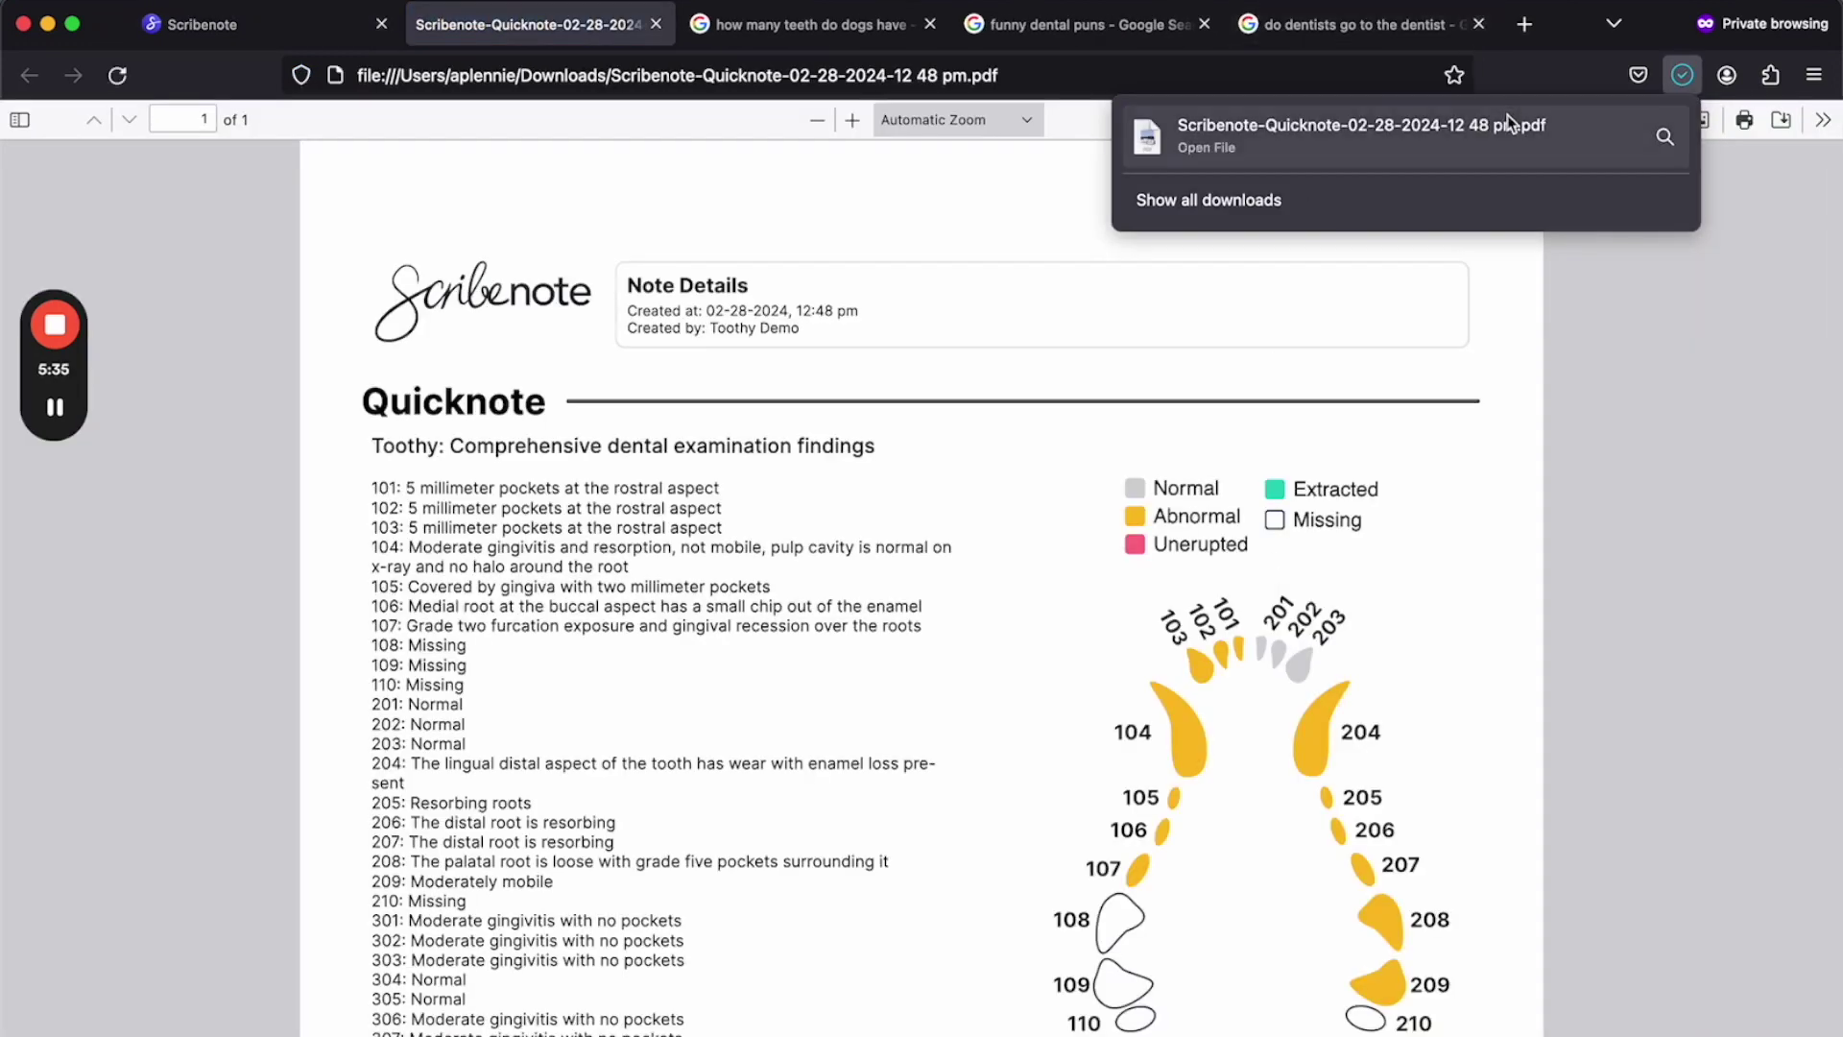
Close the downloads list and review the Quicknote PDF's findings for teeth 101–411 and chart
{"action": "left_click", "coordinate": [1627, 491]}
{"action": "scroll", "coordinate": [1263, 708], "scroll_direction": "down", "scroll_amount": 5}
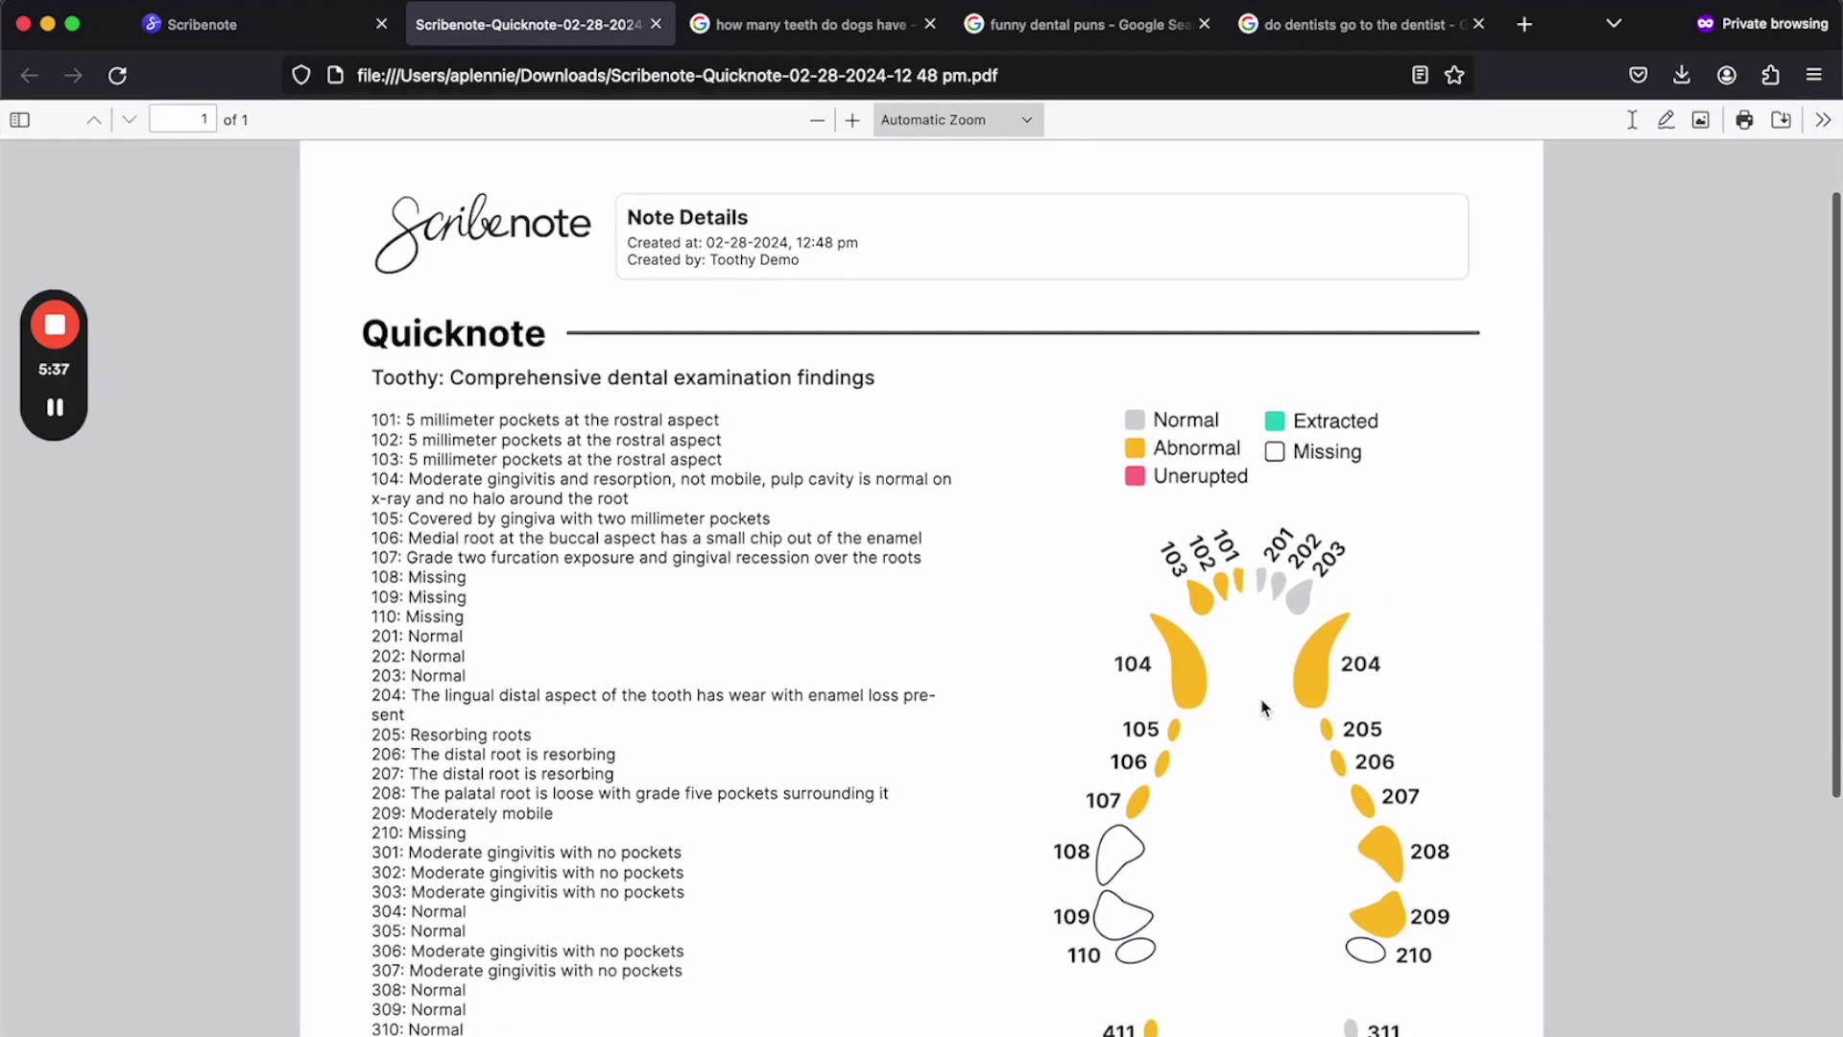
{"action": "scroll", "coordinate": [1264, 707], "scroll_direction": "down", "scroll_amount": 4}
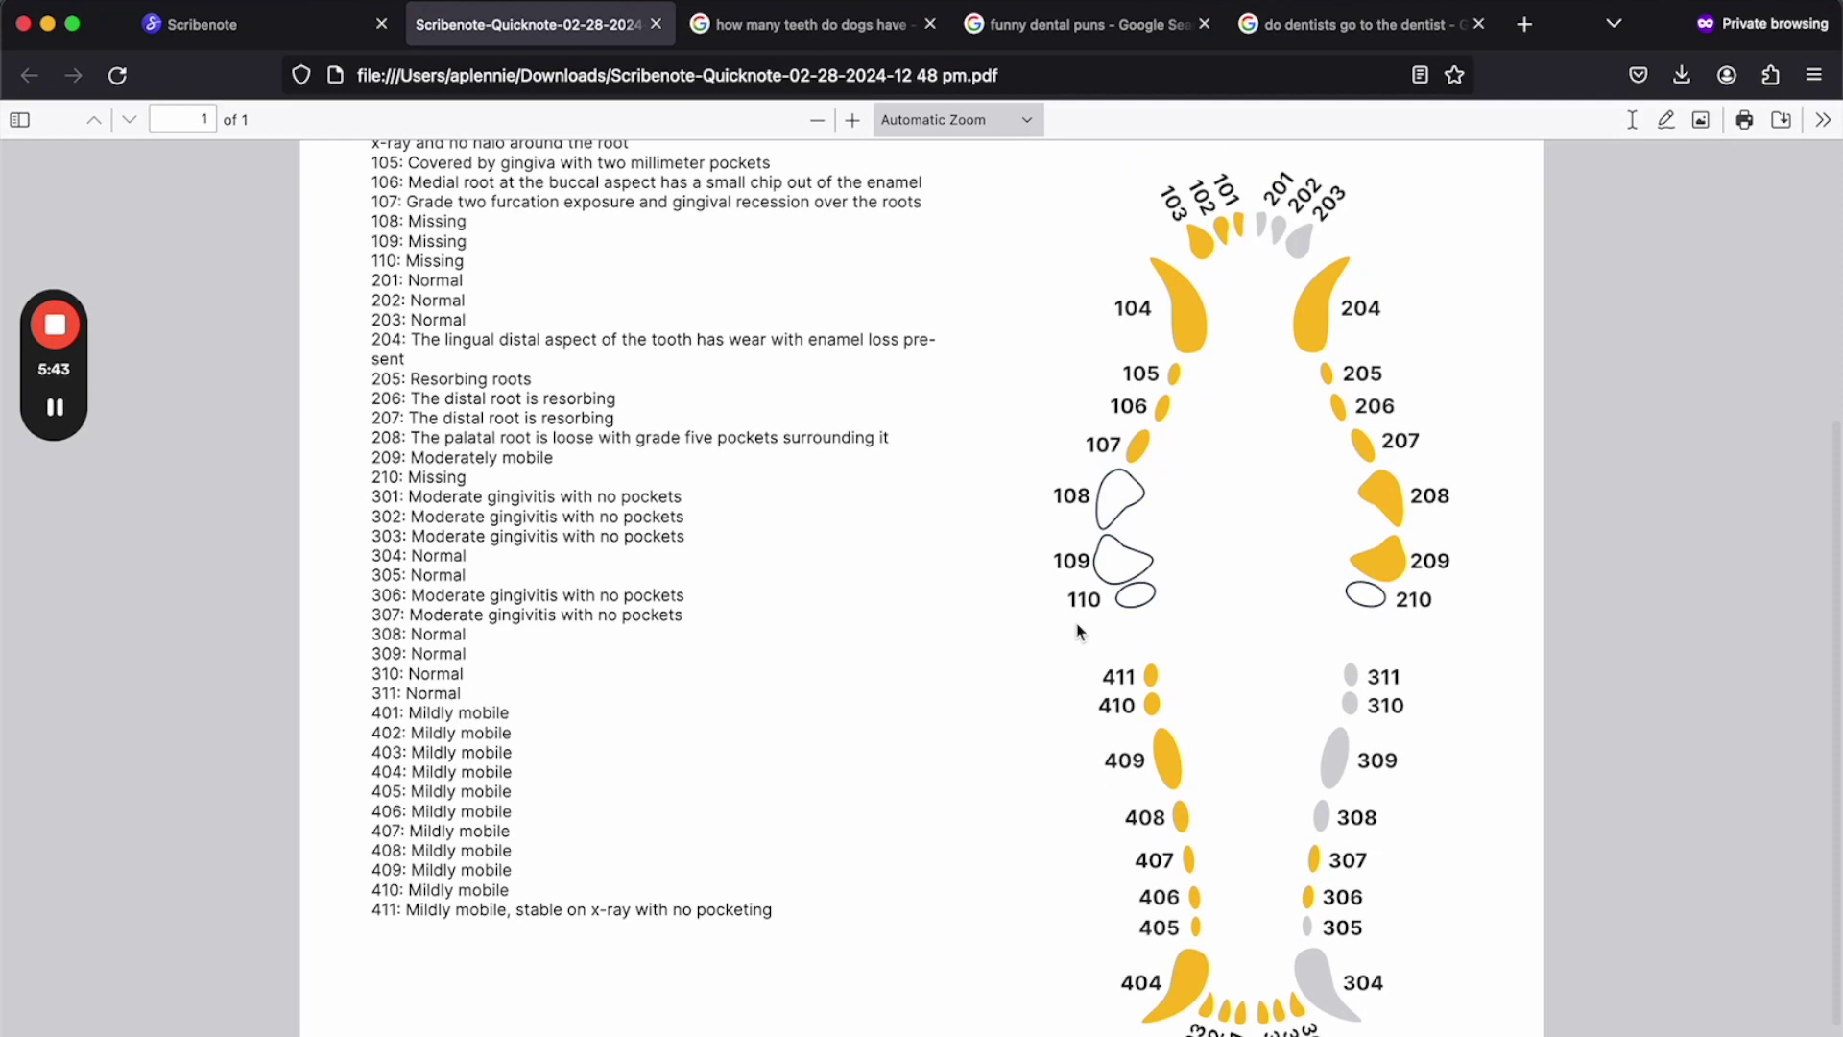
{"action": "scroll", "coordinate": [1077, 629], "scroll_direction": "up", "scroll_amount": 3}
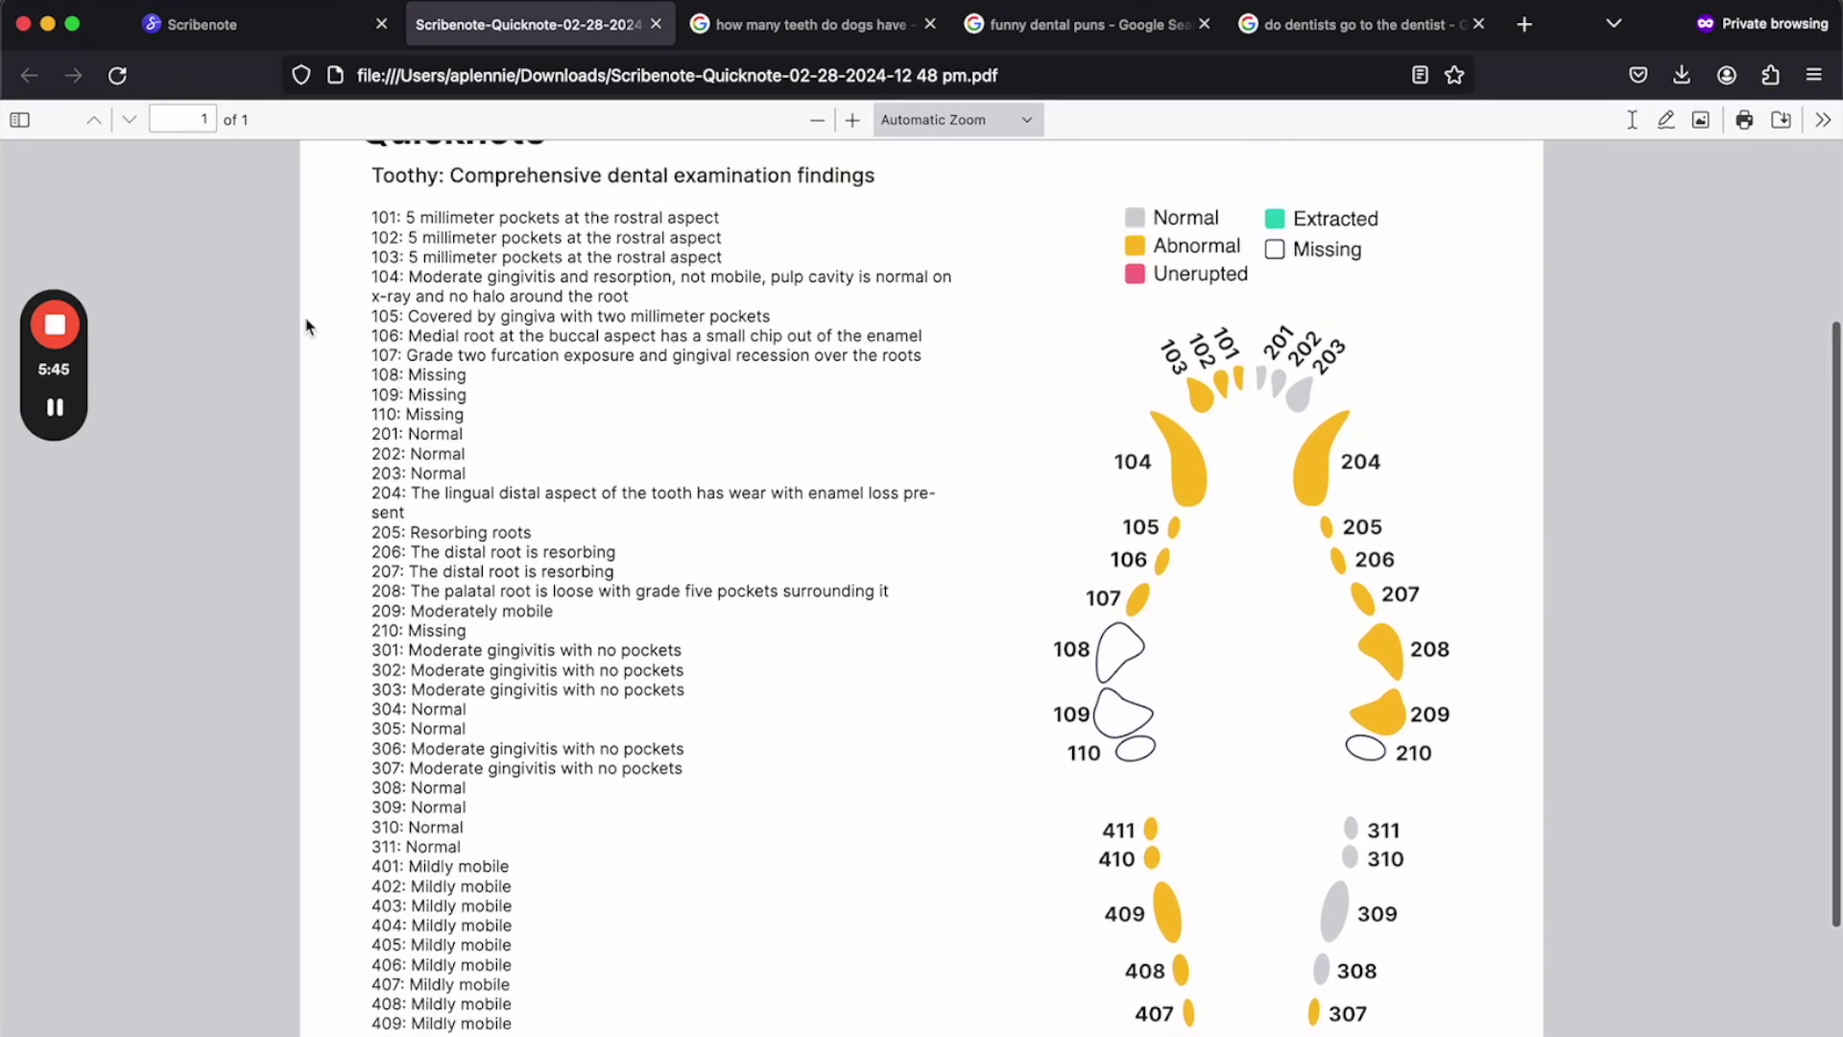